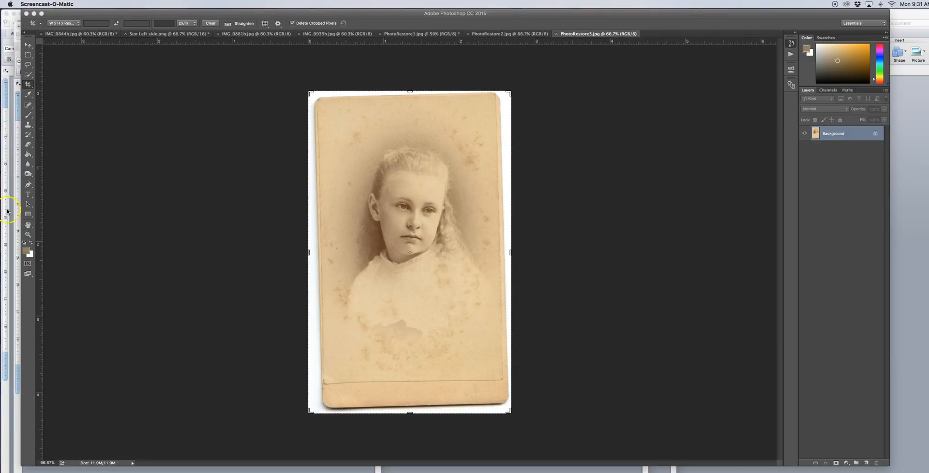
- Crop and straighten the scanned portrait so the white border, rounded card edges and the card's bottom strip are cut off
{"action": "left_click", "coordinate": [27, 85]}
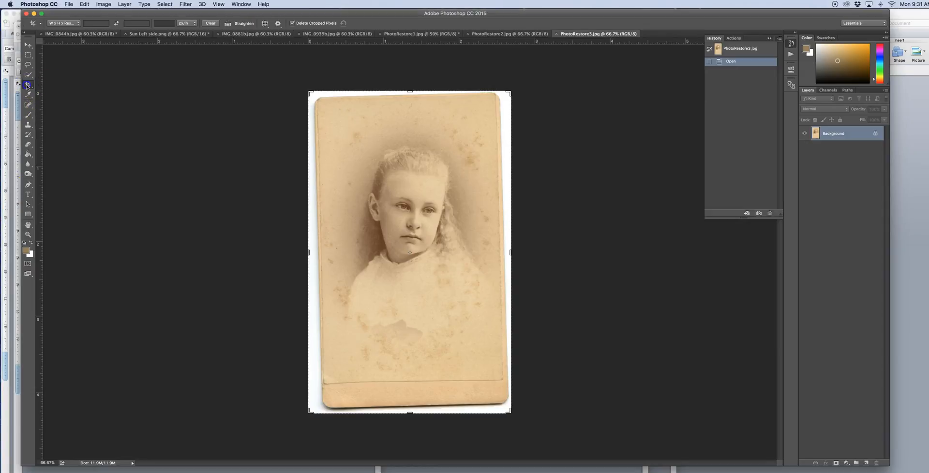
{"action": "left_click", "coordinate": [313, 94]}
{"action": "left_click_drag", "start_coordinate": [311, 93], "coordinate": [316, 97]}
{"action": "left_click_drag", "start_coordinate": [505, 96], "coordinate": [497, 94]}
{"action": "mouse_move", "coordinate": [495, 399]}
{"action": "left_mouse_down"}
{"action": "mouse_move", "coordinate": [501, 380]}
{"action": "mouse_move", "coordinate": [498, 397]}
{"action": "left_mouse_up"}
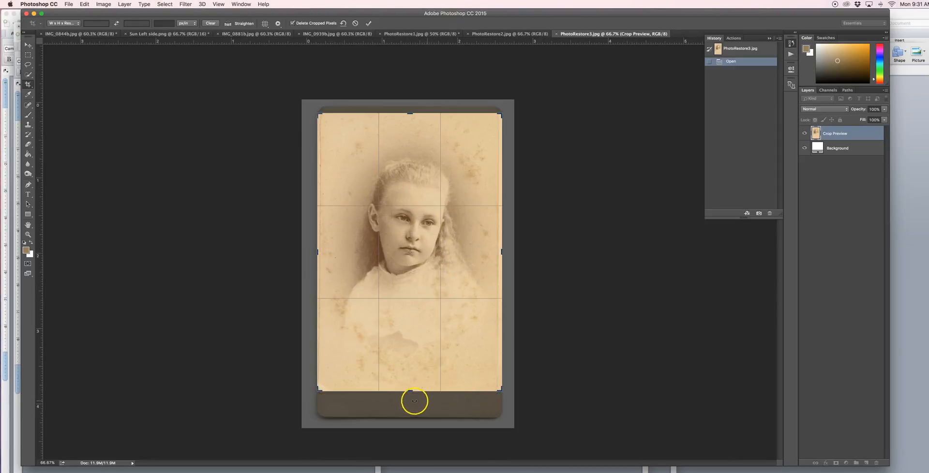
{"action": "left_click_drag", "start_coordinate": [318, 390], "coordinate": [324, 391]}
{"action": "left_click_drag", "start_coordinate": [497, 389], "coordinate": [488, 384]}
{"action": "double_click", "coordinate": [392, 223]}
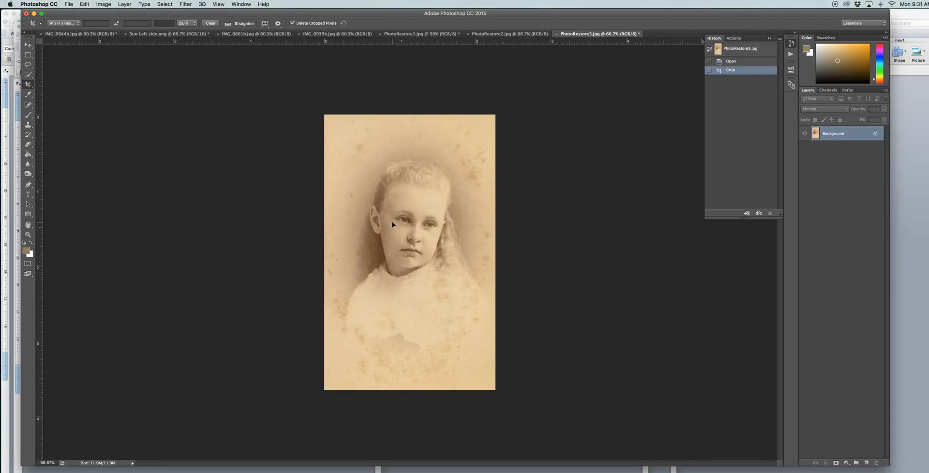
{"action": "left_click", "coordinate": [382, 289]}
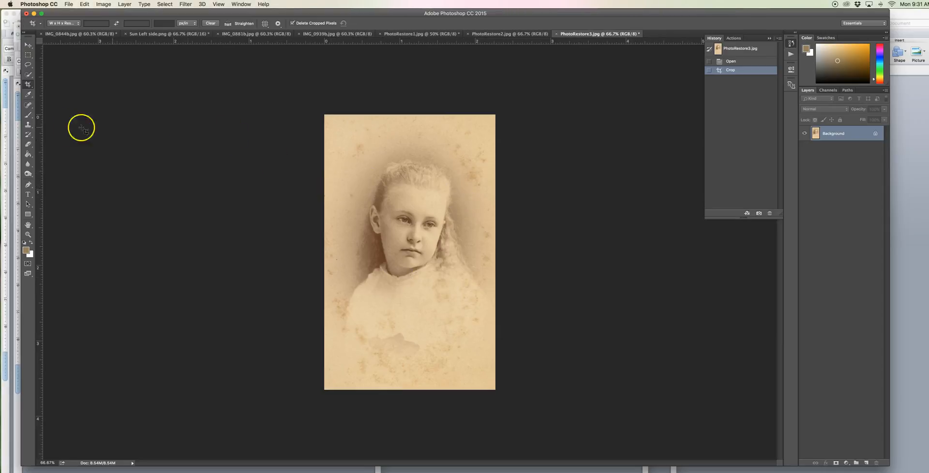
- Remove the spots in the background beside the left side of the girl's head with the Content-Aware Spot Healing Brush
{"action": "left_click", "coordinate": [28, 106]}
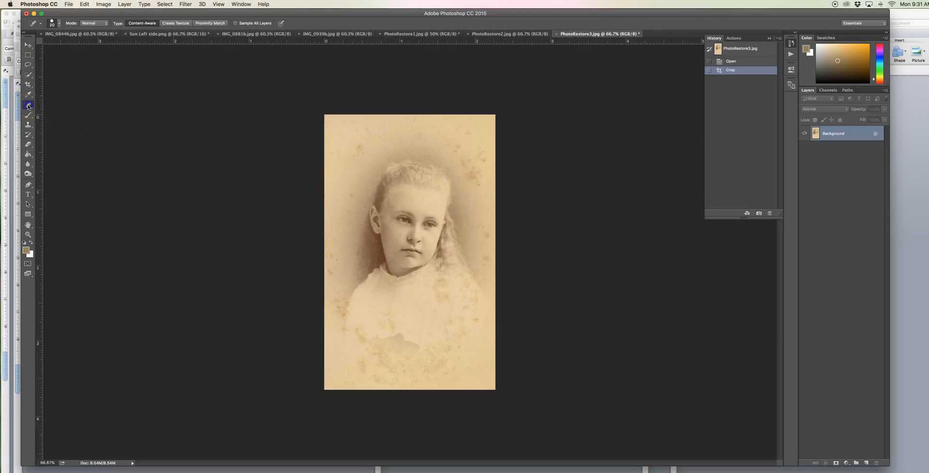
{"action": "left_click", "coordinate": [28, 106]}
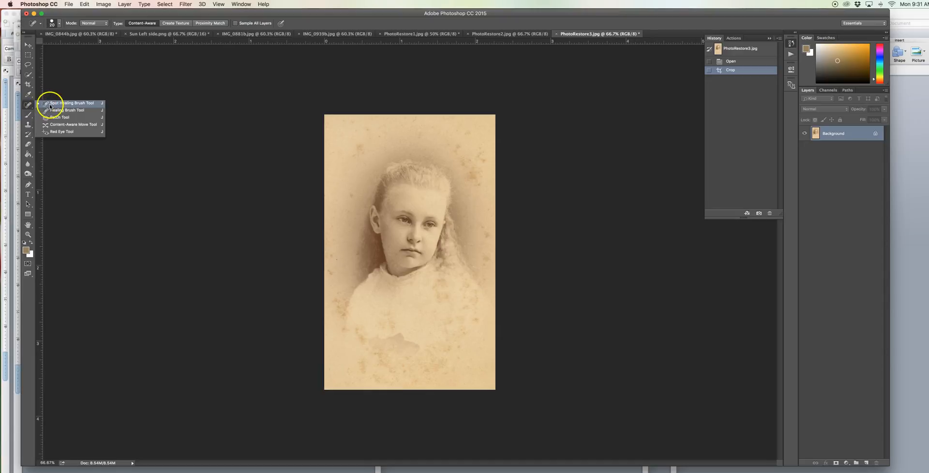
{"action": "left_click", "coordinate": [50, 105]}
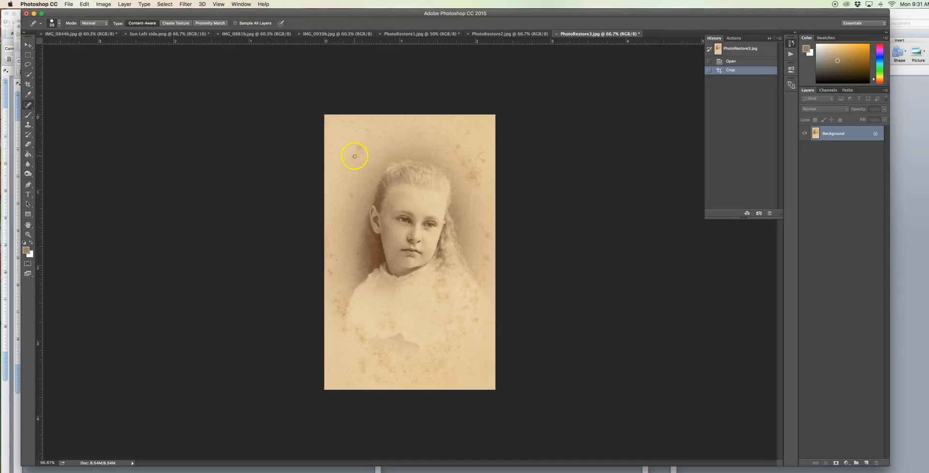
{"action": "left_click", "coordinate": [354, 156]}
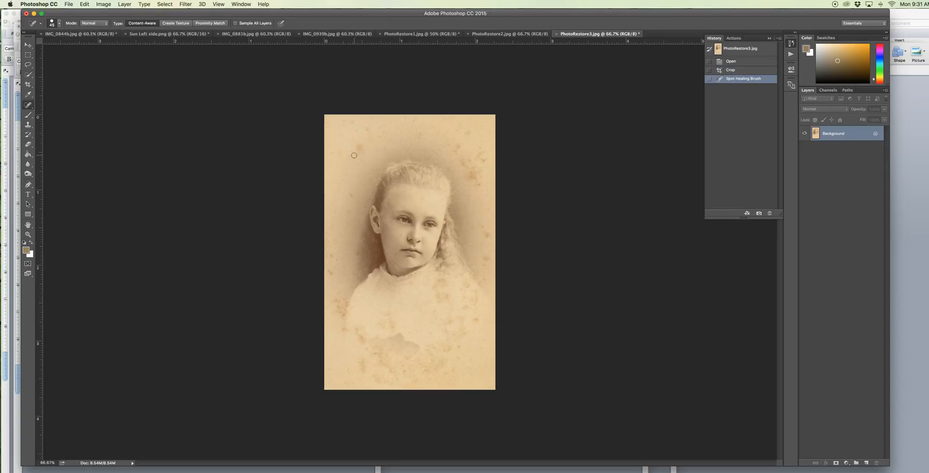
{"action": "left_click", "coordinate": [353, 194]}
{"action": "left_click", "coordinate": [352, 214]}
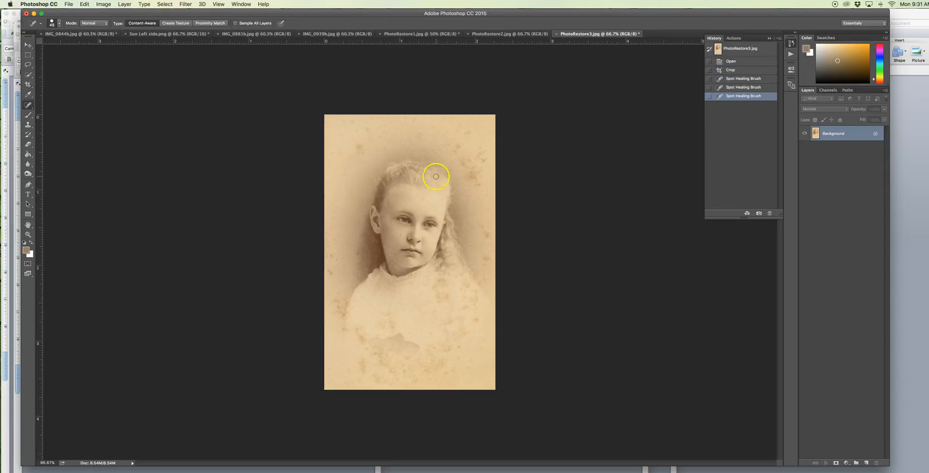
- Heal the small spots in the background above and to the right of the girl's hair
{"action": "left_click", "coordinate": [459, 146]}
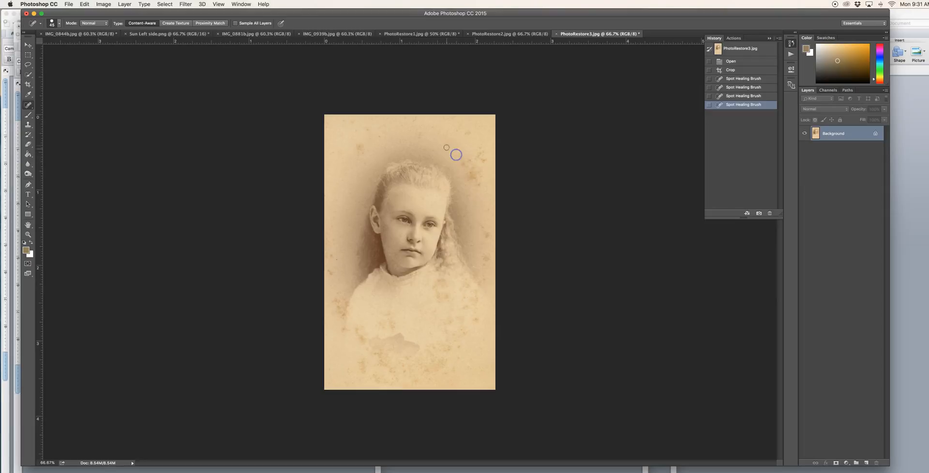
{"action": "left_click", "coordinate": [451, 149]}
{"action": "left_click", "coordinate": [445, 145]}
{"action": "left_click", "coordinate": [449, 144]}
{"action": "left_click", "coordinate": [465, 134]}
{"action": "left_click", "coordinate": [469, 137]}
- Heal the spots along the photo's top edge and the brown stain in the upper-left background
{"action": "left_click", "coordinate": [411, 121]}
{"action": "left_click", "coordinate": [413, 120]}
{"action": "left_click", "coordinate": [395, 134]}
{"action": "left_click", "coordinate": [364, 152]}
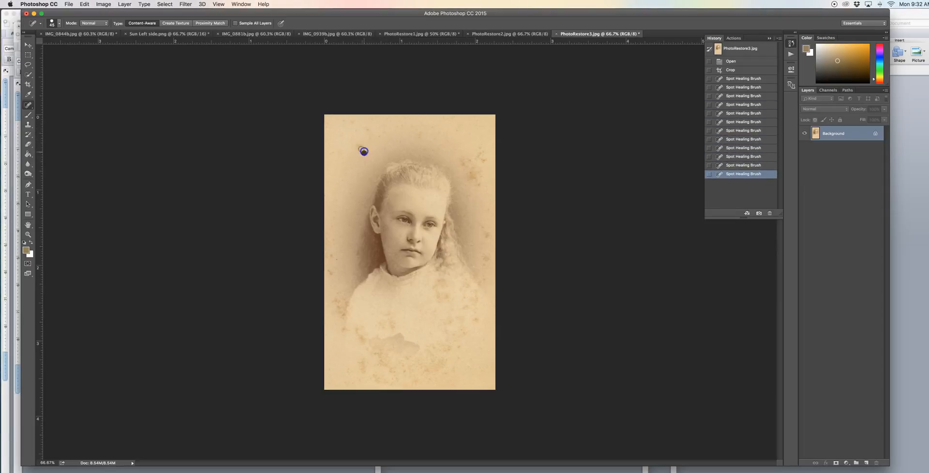
{"action": "left_click", "coordinate": [359, 149]}
{"action": "left_click", "coordinate": [360, 148]}
{"action": "left_click", "coordinate": [359, 154]}
{"action": "left_click", "coordinate": [358, 157]}
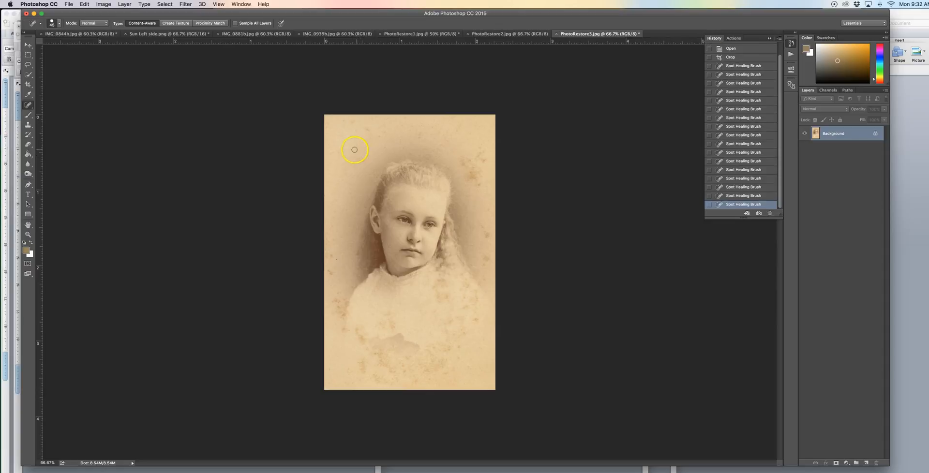
- Enlarge the healing brush and remove the remaining blotches in the photo's upper-left corner area
{"action": "key", "text": "bracketright"}
{"action": "key", "text": "bracketright"}
{"action": "left_click", "coordinate": [365, 145]}
{"action": "left_click", "coordinate": [367, 129]}
{"action": "left_click", "coordinate": [356, 132]}
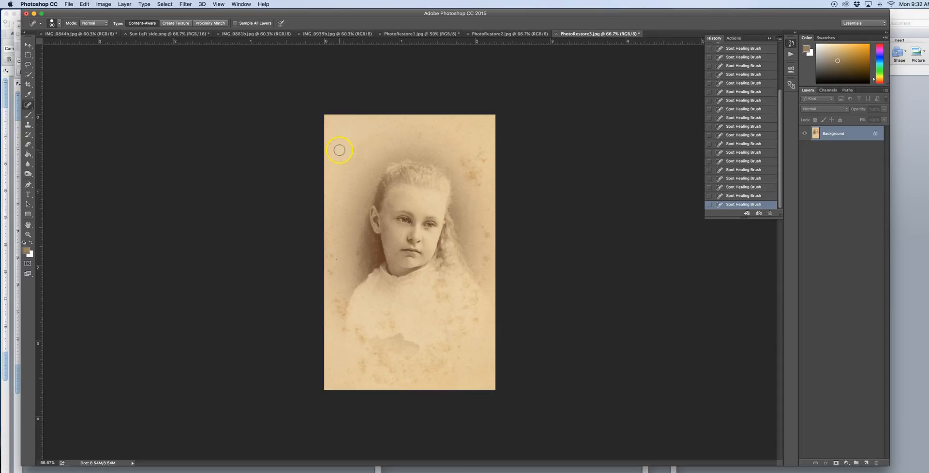
- Heal the large brown stain right of the hair and the blotches in the upper-right background
{"action": "mouse_move", "coordinate": [467, 165]}
{"action": "left_mouse_down"}
{"action": "mouse_move", "coordinate": [474, 180]}
{"action": "mouse_move", "coordinate": [474, 165]}
{"action": "left_mouse_up"}
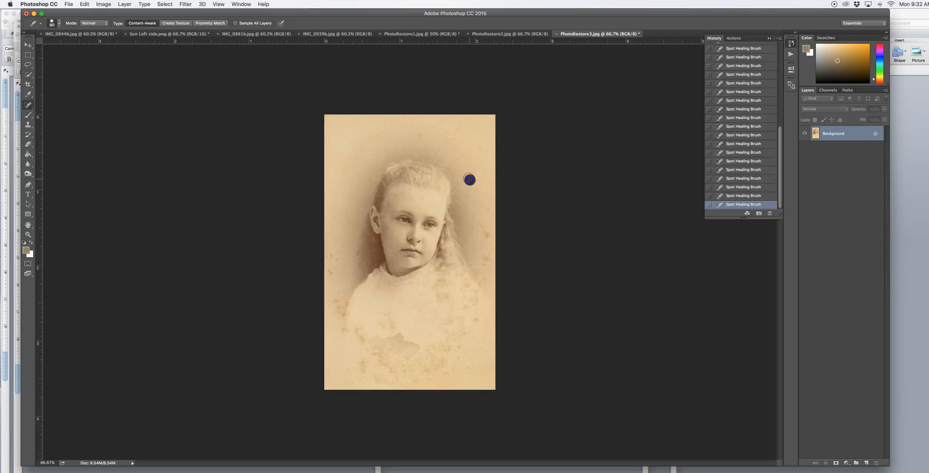
{"action": "left_click", "coordinate": [476, 144]}
{"action": "left_click", "coordinate": [454, 132]}
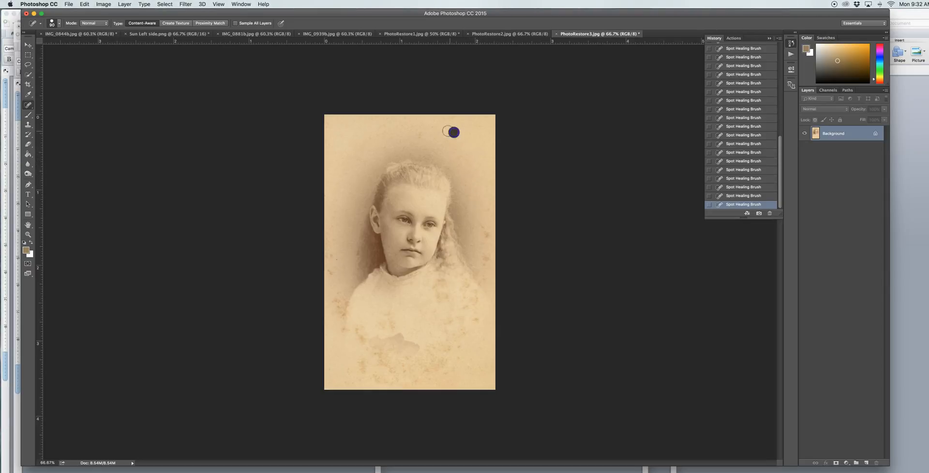
{"action": "left_click", "coordinate": [430, 125]}
- Shrink the healing brush to 10 px and remove the specks around the ear and the dark dot in the left background
{"action": "key", "text": "super+equal"}
{"action": "key", "text": "super+equal"}
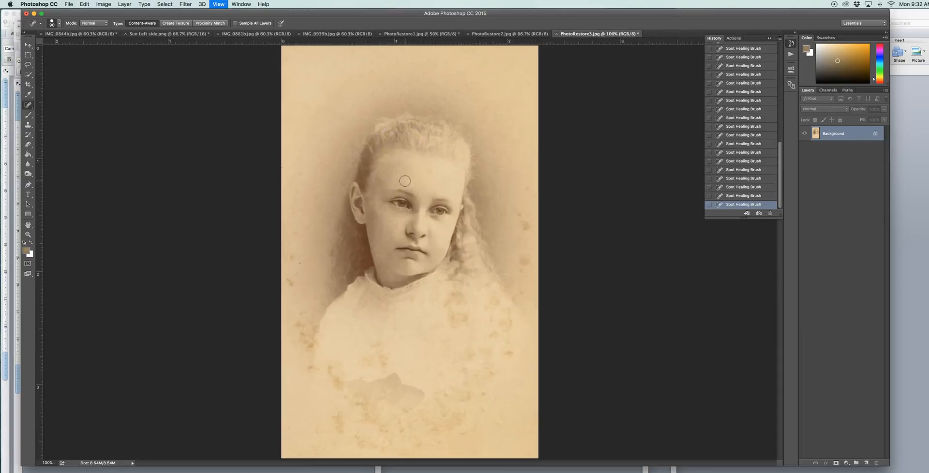
{"action": "key", "text": "bracketleft"}
{"action": "key", "text": "bracketleft"}
{"action": "key", "text": "bracketleft"}
{"action": "key", "text": "bracketleft"}
{"action": "key", "text": "bracketleft"}
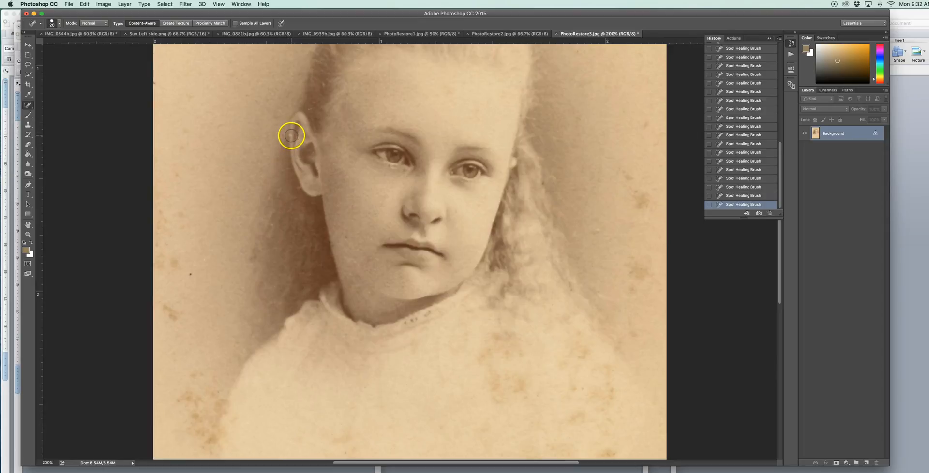
{"action": "left_click", "coordinate": [289, 135]}
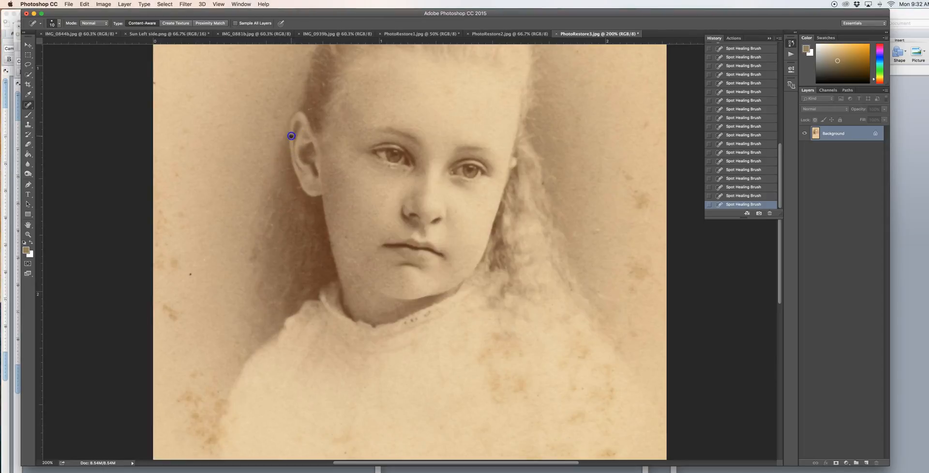
{"action": "left_click", "coordinate": [308, 109]}
{"action": "left_click", "coordinate": [192, 273]}
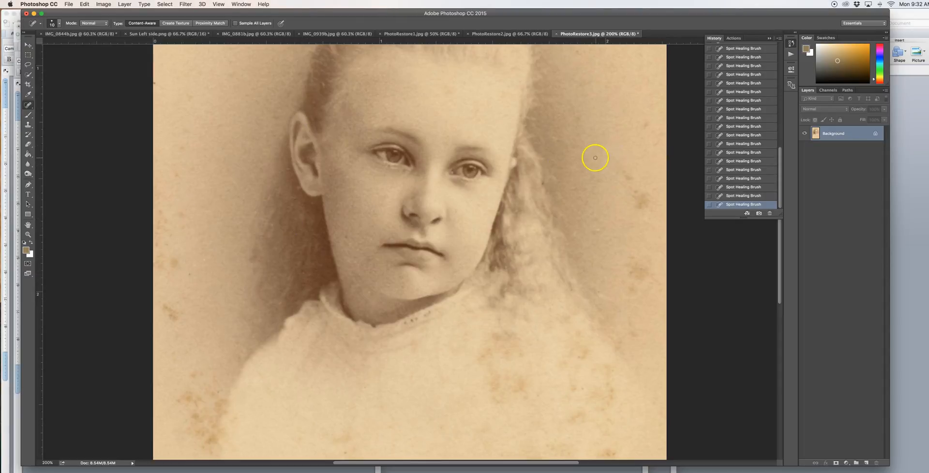
- Enlarge the healing brush and remove the blemish in the background right of the girl's hair at eye level
{"action": "key", "text": "bracketright"}
{"action": "left_click", "coordinate": [624, 172]}
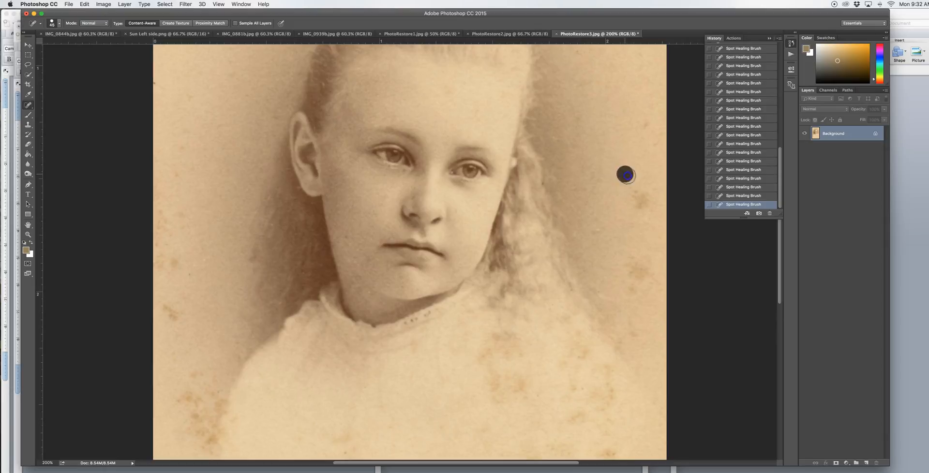
{"action": "key", "text": "bracketright"}
{"action": "key", "text": "bracketright"}
{"action": "key", "text": "bracketright"}
{"action": "key", "text": "bracketright"}
{"action": "key", "text": "bracketright"}
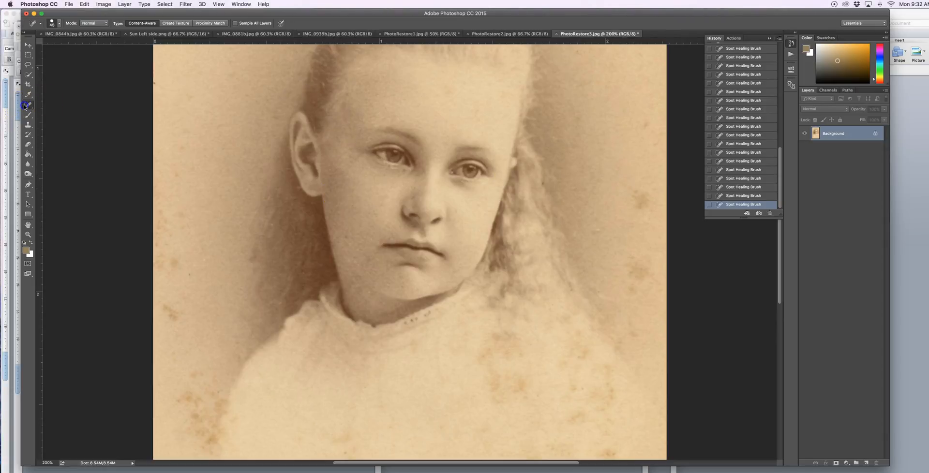
- Use the Patch tool to replace the blemish beside the long curls with clean background from just above it
{"action": "left_click_drag", "start_coordinate": [24, 105], "coordinate": [47, 117]}
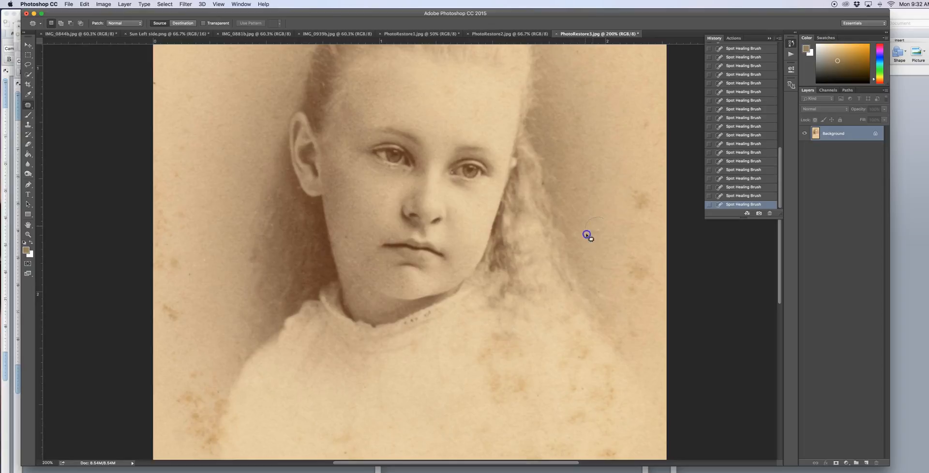
{"action": "left_click_drag", "start_coordinate": [614, 229], "coordinate": [613, 230]}
{"action": "left_click_drag", "start_coordinate": [603, 188], "coordinate": [604, 183]}
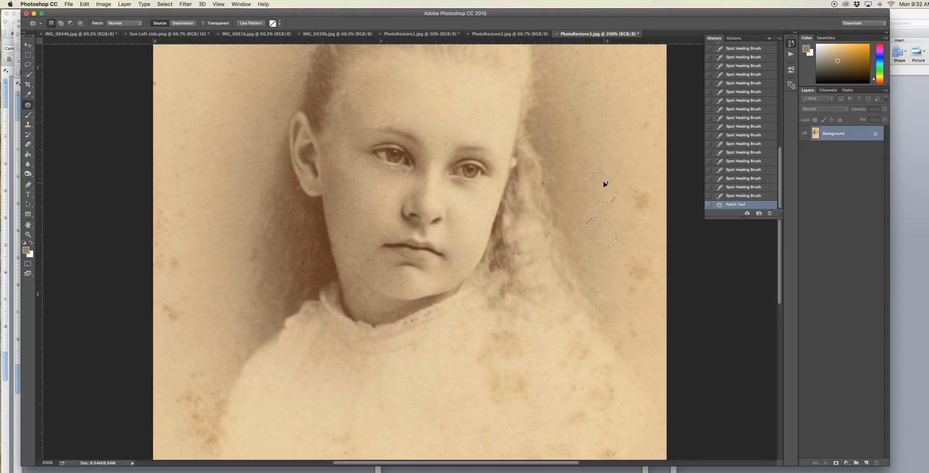
{"action": "left_click_drag", "start_coordinate": [605, 184], "coordinate": [604, 182]}
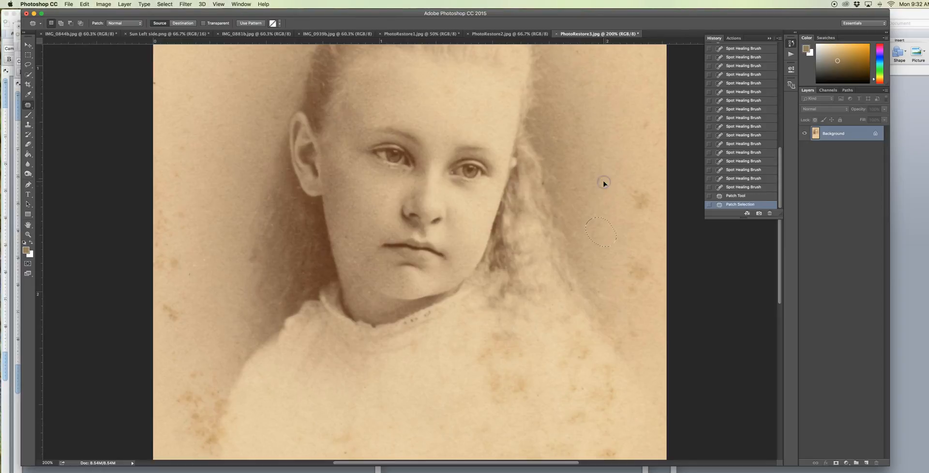
- Patch the brown stains near the photo's right edge with clean background from nearby
{"action": "left_click", "coordinate": [627, 182]}
{"action": "mouse_move", "coordinate": [659, 198]}
{"action": "left_mouse_down"}
{"action": "mouse_move", "coordinate": [633, 215]}
{"action": "mouse_move", "coordinate": [627, 190]}
{"action": "mouse_move", "coordinate": [643, 203]}
{"action": "mouse_move", "coordinate": [621, 168]}
{"action": "left_mouse_up"}
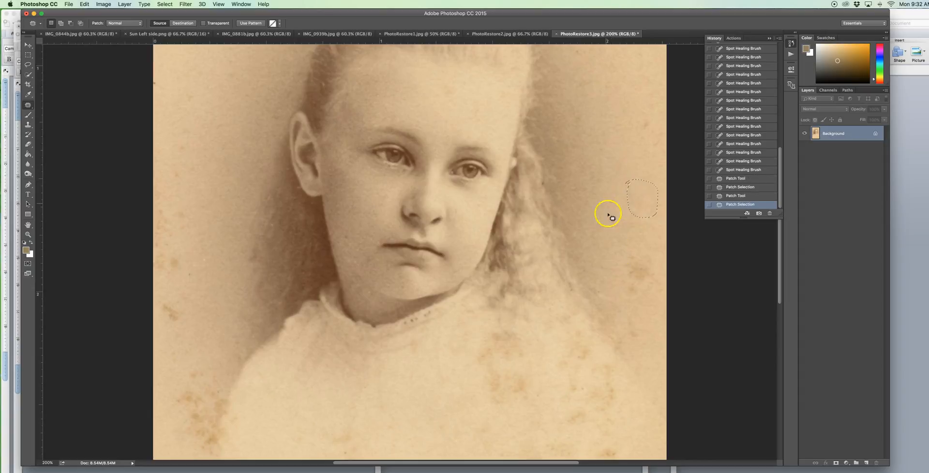
{"action": "mouse_move", "coordinate": [639, 241]}
{"action": "left_mouse_down"}
{"action": "mouse_move", "coordinate": [616, 260]}
{"action": "mouse_move", "coordinate": [645, 295]}
{"action": "mouse_move", "coordinate": [660, 285]}
{"action": "mouse_move", "coordinate": [660, 264]}
{"action": "mouse_move", "coordinate": [654, 246]}
{"action": "mouse_move", "coordinate": [625, 247]}
{"action": "mouse_move", "coordinate": [623, 109]}
{"action": "mouse_move", "coordinate": [660, 127]}
{"action": "mouse_move", "coordinate": [659, 148]}
{"action": "mouse_move", "coordinate": [641, 147]}
{"action": "mouse_move", "coordinate": [632, 128]}
{"action": "left_mouse_up"}
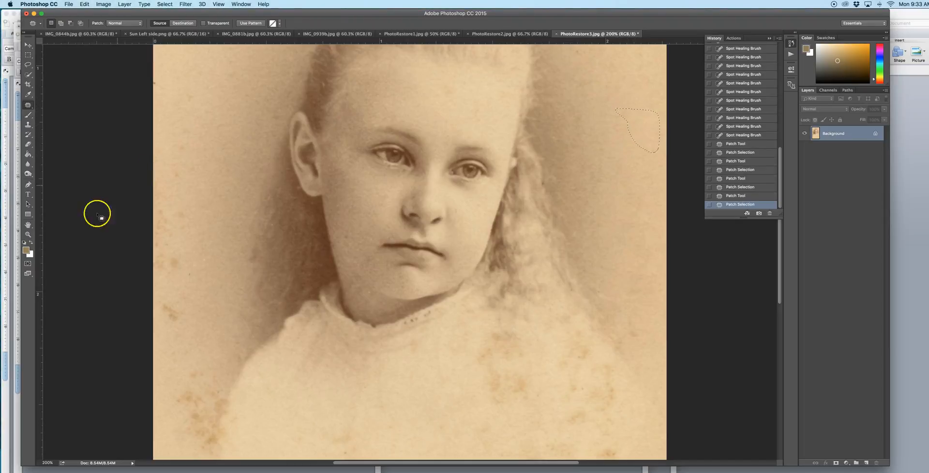
- Patch the blemished background along the photo's left edge, beside the ear and down to shoulder height, with clean background
{"action": "left_click", "coordinate": [194, 146]}
{"action": "mouse_move", "coordinate": [156, 150]}
{"action": "left_mouse_down"}
{"action": "mouse_move", "coordinate": [199, 182]}
{"action": "mouse_move", "coordinate": [191, 147]}
{"action": "mouse_move", "coordinate": [582, 162]}
{"action": "left_mouse_up"}
{"action": "scroll", "coordinate": [626, 151], "scroll_direction": "down", "scroll_amount": 3}
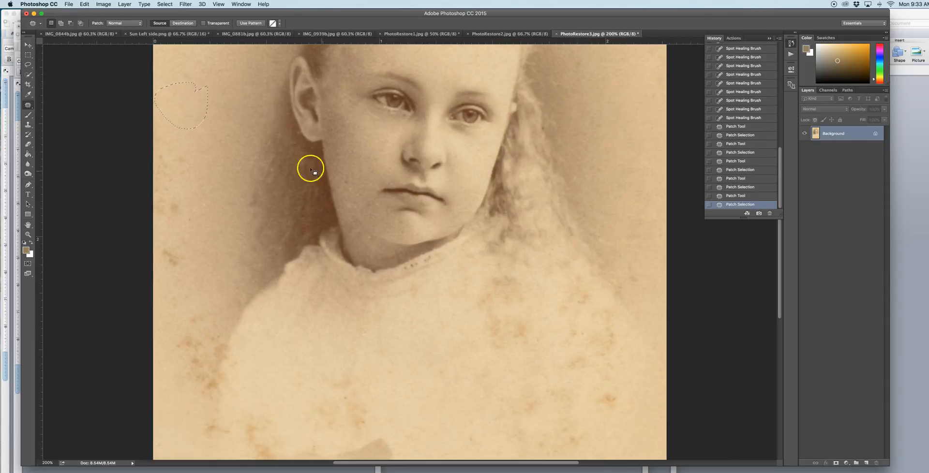
{"action": "mouse_move", "coordinate": [190, 154]}
{"action": "left_mouse_down"}
{"action": "mouse_move", "coordinate": [148, 167]}
{"action": "mouse_move", "coordinate": [138, 263]}
{"action": "mouse_move", "coordinate": [194, 280]}
{"action": "mouse_move", "coordinate": [217, 198]}
{"action": "mouse_move", "coordinate": [200, 134]}
{"action": "mouse_move", "coordinate": [172, 203]}
{"action": "left_mouse_up"}
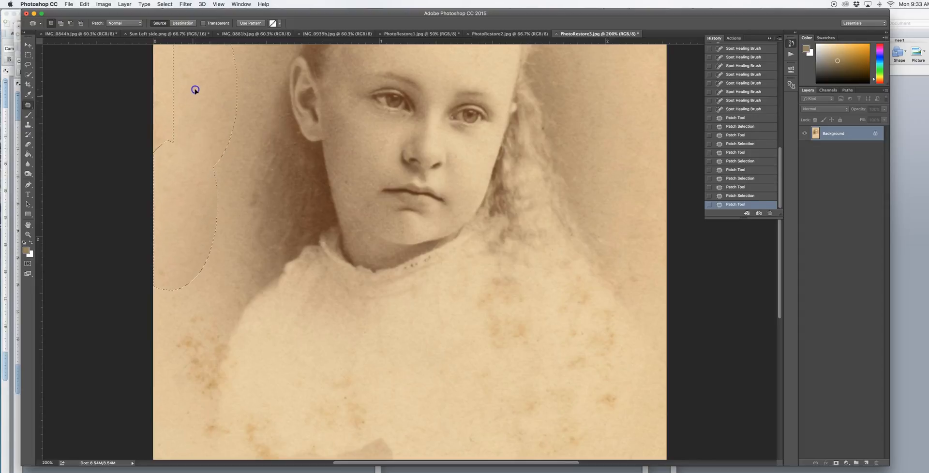
{"action": "left_click_drag", "start_coordinate": [200, 75], "coordinate": [197, 176]}
- Patch the brown stains in the left background next to the girl's sleeve with clean areas nearby
{"action": "scroll", "coordinate": [197, 176], "scroll_direction": "up", "scroll_amount": 15}
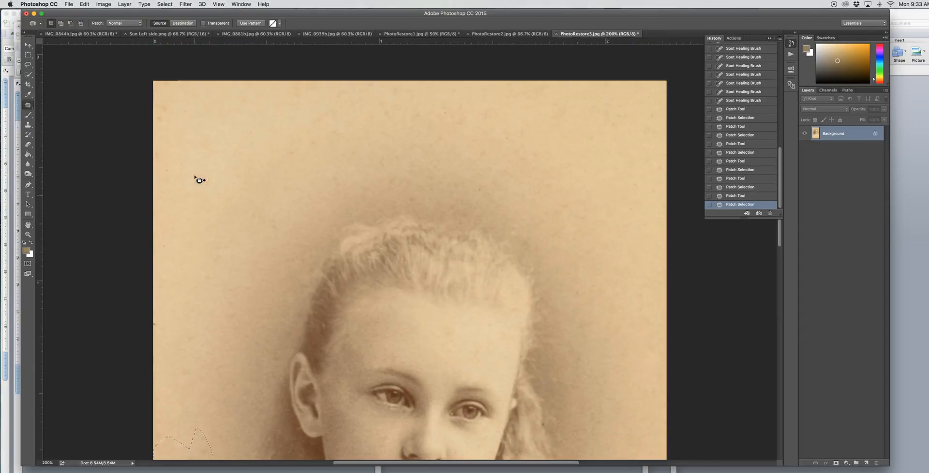
{"action": "scroll", "coordinate": [199, 179], "scroll_direction": "down", "scroll_amount": 15}
{"action": "scroll", "coordinate": [199, 180], "scroll_direction": "down", "scroll_amount": 5}
{"action": "scroll", "coordinate": [199, 180], "scroll_direction": "left", "scroll_amount": 2}
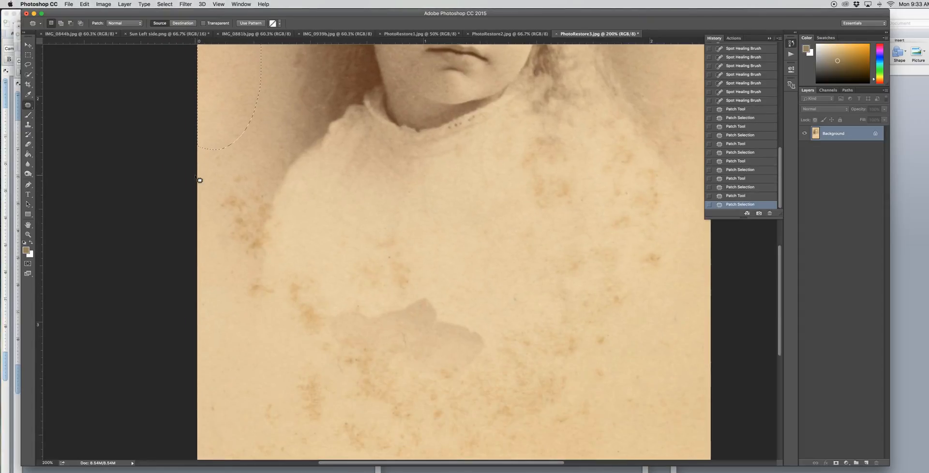
{"action": "left_click", "coordinate": [215, 182]}
{"action": "mouse_move", "coordinate": [223, 216]}
{"action": "left_mouse_down"}
{"action": "mouse_move", "coordinate": [215, 183]}
{"action": "mouse_move", "coordinate": [235, 149]}
{"action": "left_mouse_up"}
{"action": "left_click", "coordinate": [216, 199]}
{"action": "left_click_drag", "start_coordinate": [224, 228], "coordinate": [218, 209]}
- Patch the remaining stains along the edge of the girl's sleeve with clean texture, keeping the dress outline
{"action": "left_click_drag", "start_coordinate": [223, 179], "coordinate": [223, 179]}
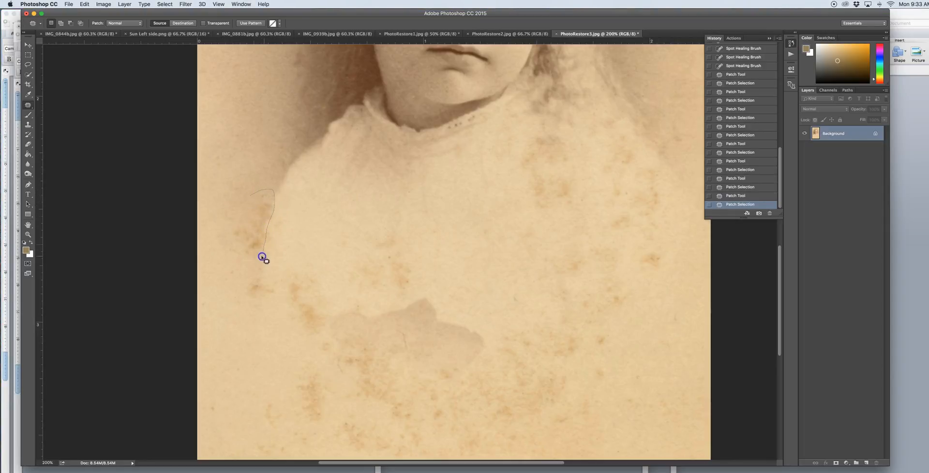
{"action": "mouse_move", "coordinate": [232, 215]}
{"action": "left_mouse_down"}
{"action": "mouse_move", "coordinate": [244, 198]}
{"action": "mouse_move", "coordinate": [251, 223]}
{"action": "mouse_move", "coordinate": [243, 131]}
{"action": "left_mouse_up"}
{"action": "scroll", "coordinate": [279, 280], "scroll_direction": "up", "scroll_amount": 1}
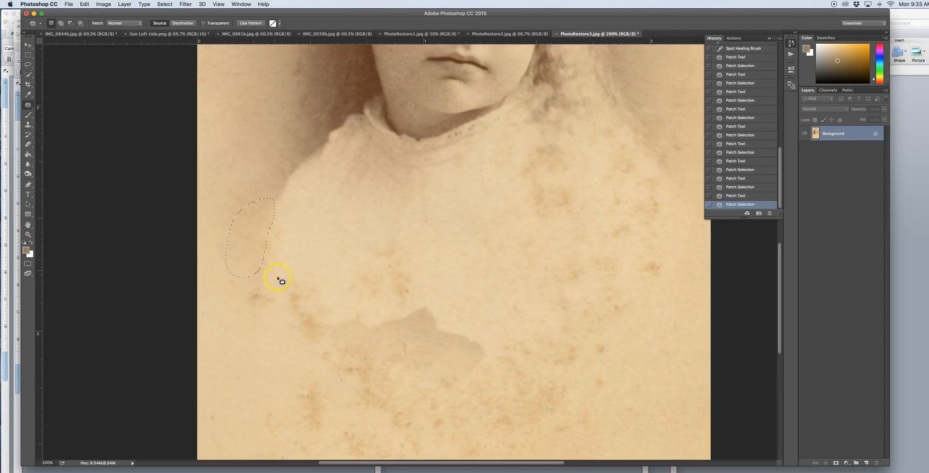
{"action": "left_click", "coordinate": [284, 240]}
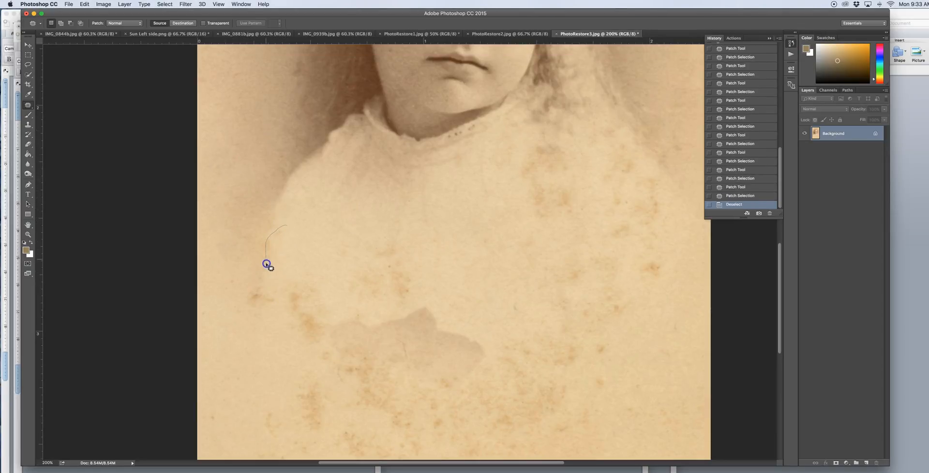
{"action": "left_click_drag", "start_coordinate": [290, 235], "coordinate": [307, 247]}
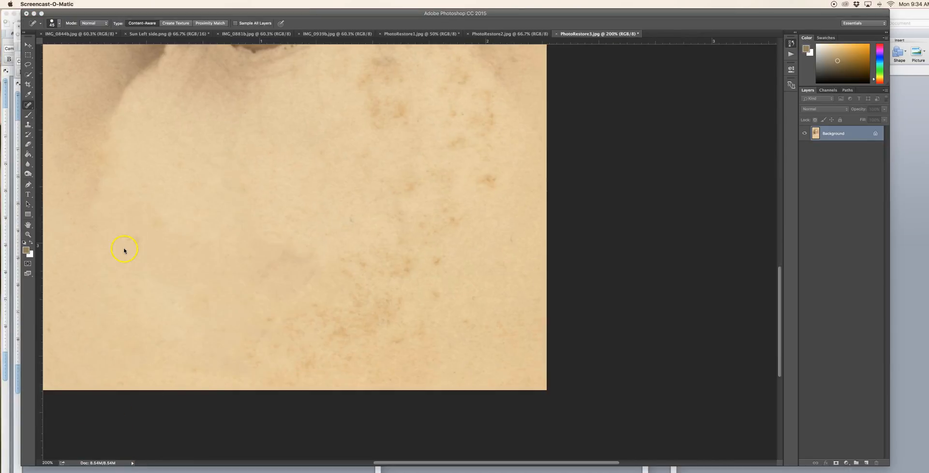
- Heal the spots and brown stains in the lower part of the dress with the Spot Healing Brush
{"action": "left_click", "coordinate": [124, 250]}
{"action": "left_click", "coordinate": [129, 243]}
{"action": "left_click_drag", "start_coordinate": [271, 313], "coordinate": [254, 359]}
- Heal the brown stain clusters across the chest, shoulder and lower right side of the dress
{"action": "scroll", "coordinate": [394, 295], "scroll_direction": "up", "scroll_amount": 5}
{"action": "scroll", "coordinate": [393, 295], "scroll_direction": "right", "scroll_amount": 2}
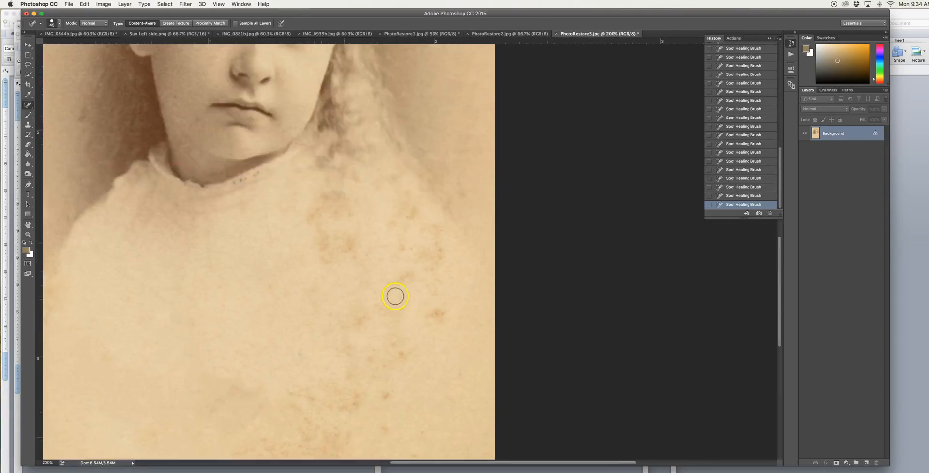
{"action": "scroll", "coordinate": [395, 295], "scroll_direction": "up", "scroll_amount": 5}
{"action": "mouse_move", "coordinate": [333, 326]}
{"action": "left_mouse_down"}
{"action": "mouse_move", "coordinate": [313, 336]}
{"action": "mouse_move", "coordinate": [348, 328]}
{"action": "mouse_move", "coordinate": [327, 354]}
{"action": "left_mouse_up"}
{"action": "mouse_move", "coordinate": [350, 354]}
{"action": "left_mouse_down"}
{"action": "mouse_move", "coordinate": [331, 364]}
{"action": "mouse_move", "coordinate": [269, 403]}
{"action": "mouse_move", "coordinate": [278, 410]}
{"action": "mouse_move", "coordinate": [221, 407]}
{"action": "left_mouse_up"}
{"action": "mouse_move", "coordinate": [387, 334]}
{"action": "left_mouse_down"}
{"action": "mouse_move", "coordinate": [401, 318]}
{"action": "mouse_move", "coordinate": [409, 328]}
{"action": "mouse_move", "coordinate": [385, 372]}
{"action": "mouse_move", "coordinate": [431, 382]}
{"action": "mouse_move", "coordinate": [424, 352]}
{"action": "mouse_move", "coordinate": [442, 357]}
{"action": "left_mouse_up"}
{"action": "left_click", "coordinate": [452, 301]}
{"action": "mouse_move", "coordinate": [353, 368]}
{"action": "left_mouse_down"}
{"action": "mouse_move", "coordinate": [346, 362]}
{"action": "mouse_move", "coordinate": [361, 381]}
{"action": "left_mouse_up"}
{"action": "left_click_drag", "start_coordinate": [413, 354], "coordinate": [415, 338]}
{"action": "left_click_drag", "start_coordinate": [334, 382], "coordinate": [323, 403]}
{"action": "mouse_move", "coordinate": [347, 438]}
{"action": "left_mouse_down"}
{"action": "mouse_move", "coordinate": [423, 391]}
{"action": "mouse_move", "coordinate": [431, 400]}
{"action": "mouse_move", "coordinate": [422, 434]}
{"action": "mouse_move", "coordinate": [448, 438]}
{"action": "left_mouse_up"}
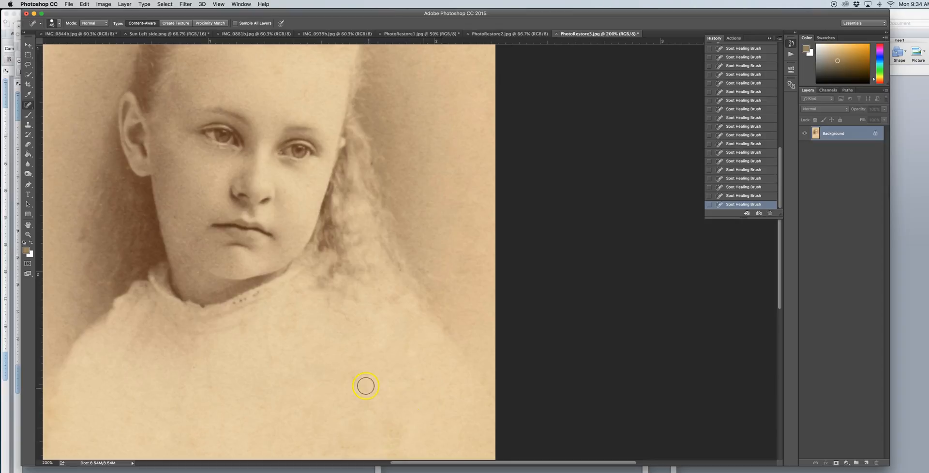
- Heal the small spots scattered over the girl's head, hair and dress and the background beside her
{"action": "scroll", "coordinate": [368, 385], "scroll_direction": "down", "scroll_amount": 5}
{"action": "scroll", "coordinate": [358, 296], "scroll_direction": "up", "scroll_amount": 15}
{"action": "scroll", "coordinate": [358, 296], "scroll_direction": "down", "scroll_amount": 6}
{"action": "scroll", "coordinate": [358, 296], "scroll_direction": "down", "scroll_amount": 5}
{"action": "left_click", "coordinate": [313, 135]}
{"action": "left_click", "coordinate": [306, 105]}
{"action": "left_click", "coordinate": [462, 214]}
{"action": "left_click", "coordinate": [416, 225]}
{"action": "left_click", "coordinate": [385, 356]}
{"action": "left_click", "coordinate": [370, 352]}
{"action": "scroll", "coordinate": [370, 349], "scroll_direction": "down", "scroll_amount": 5}
- Heal the small blemishes on the chin, cheek, jaw and neck and in the dark background beside the face, using a slightly smaller brush
{"action": "left_click", "coordinate": [259, 257]}
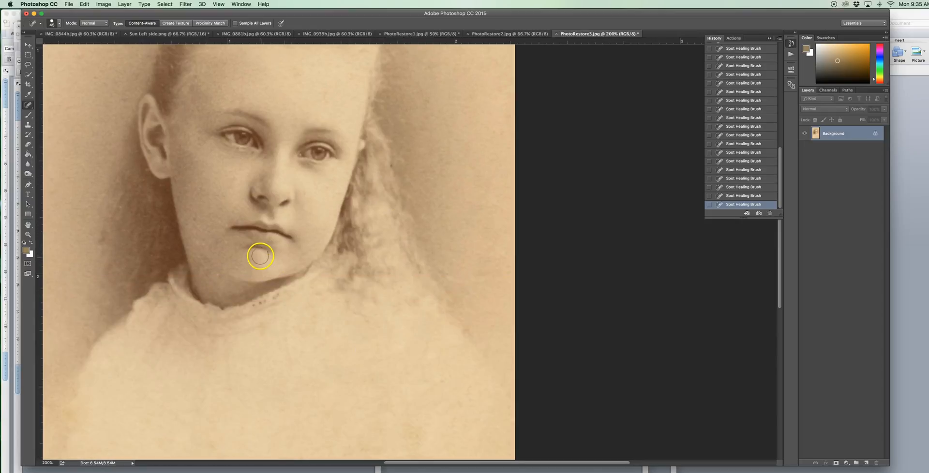
{"action": "left_click", "coordinate": [249, 245]}
{"action": "left_click", "coordinate": [197, 216]}
{"action": "key", "text": "bracketleft"}
{"action": "left_click", "coordinate": [131, 208]}
{"action": "left_click", "coordinate": [120, 207]}
{"action": "left_click", "coordinate": [216, 271]}
{"action": "left_click", "coordinate": [301, 270]}
{"action": "left_click", "coordinate": [328, 247]}
- Enlarge the Spot Healing Brush to 175 and paint over the broad stained areas near the photo's lower edge
{"action": "scroll", "coordinate": [328, 246], "scroll_direction": "down", "scroll_amount": 5}
{"action": "scroll", "coordinate": [328, 246], "scroll_direction": "up", "scroll_amount": 2}
{"action": "key", "text": "bracketright"}
{"action": "key", "text": "bracketright"}
{"action": "key", "text": "bracketright"}
{"action": "key", "text": "bracketright"}
{"action": "mouse_move", "coordinate": [314, 210]}
{"action": "left_mouse_down"}
{"action": "mouse_move", "coordinate": [241, 210]}
{"action": "mouse_move", "coordinate": [297, 217]}
{"action": "mouse_move", "coordinate": [379, 187]}
{"action": "left_mouse_up"}
{"action": "key", "text": "bracketright"}
{"action": "key", "text": "bracketright"}
{"action": "key", "text": "bracketright"}
{"action": "left_click_drag", "start_coordinate": [369, 251], "coordinate": [285, 271]}
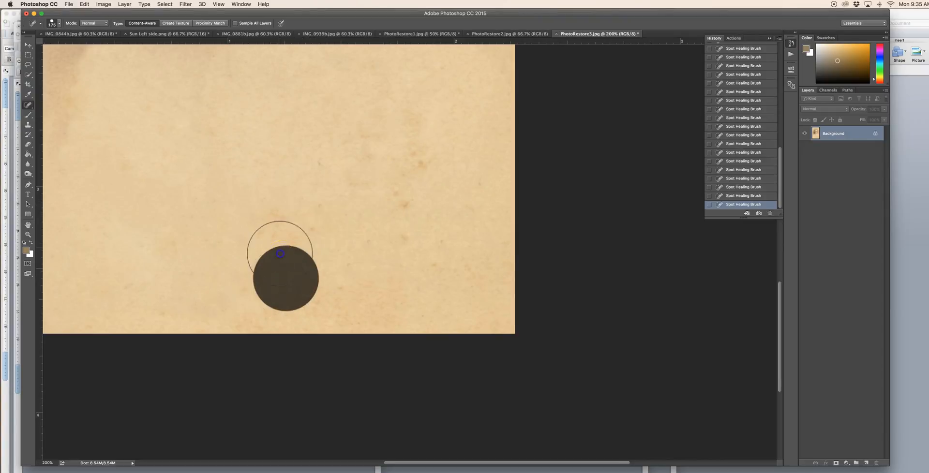
- Heal the remaining brown specks across the lower dress and along the photo's bottom with the large brush
{"action": "mouse_move", "coordinate": [363, 213]}
{"action": "left_mouse_down"}
{"action": "mouse_move", "coordinate": [383, 205]}
{"action": "mouse_move", "coordinate": [397, 226]}
{"action": "left_mouse_up"}
{"action": "left_click", "coordinate": [415, 174]}
{"action": "left_click", "coordinate": [409, 128]}
{"action": "left_click_drag", "start_coordinate": [381, 155], "coordinate": [361, 184]}
{"action": "left_click", "coordinate": [318, 233]}
{"action": "left_click", "coordinate": [317, 300]}
{"action": "left_click", "coordinate": [166, 253]}
{"action": "left_click", "coordinate": [298, 253]}
{"action": "left_click", "coordinate": [206, 233]}
- Patch the dark mark in the middle of the dress and the spots to its right with clean nearby texture
{"action": "scroll", "coordinate": [205, 232], "scroll_direction": "up", "scroll_amount": 5}
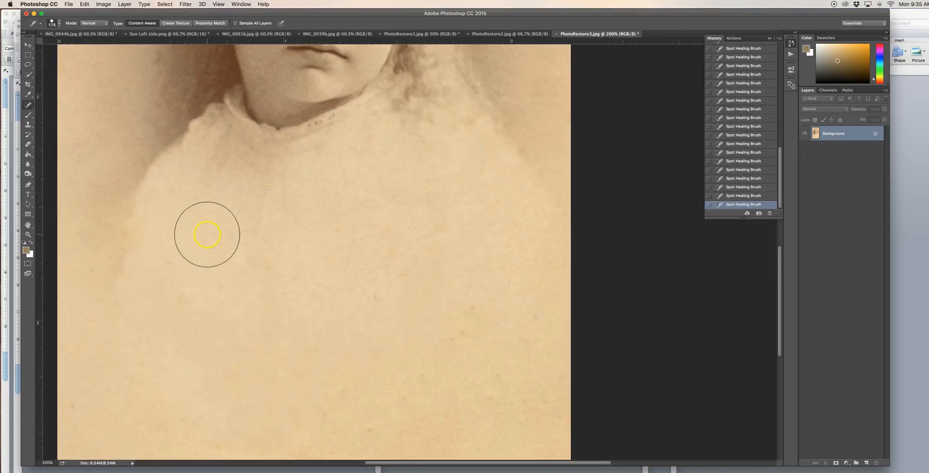
{"action": "left_click", "coordinate": [25, 102]}
{"action": "left_click", "coordinate": [53, 120]}
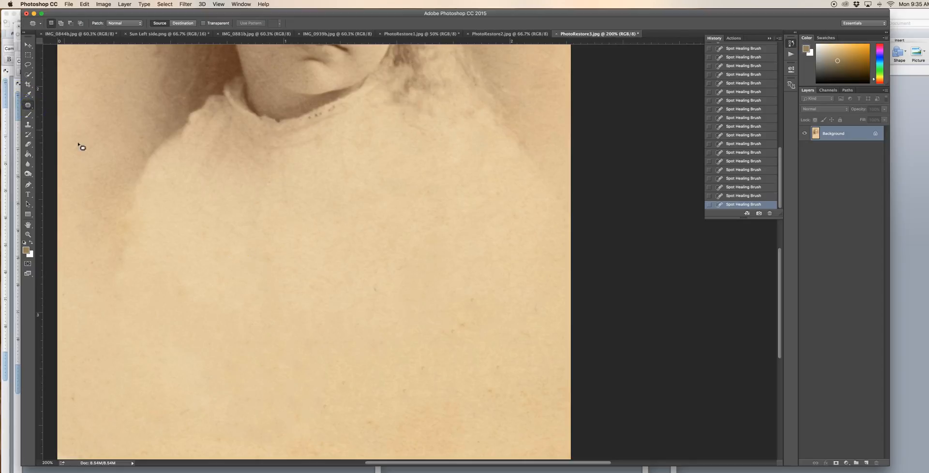
{"action": "mouse_move", "coordinate": [433, 391]}
{"action": "left_mouse_down"}
{"action": "mouse_move", "coordinate": [363, 298]}
{"action": "mouse_move", "coordinate": [386, 270]}
{"action": "mouse_move", "coordinate": [392, 309]}
{"action": "mouse_move", "coordinate": [353, 296]}
{"action": "left_mouse_up"}
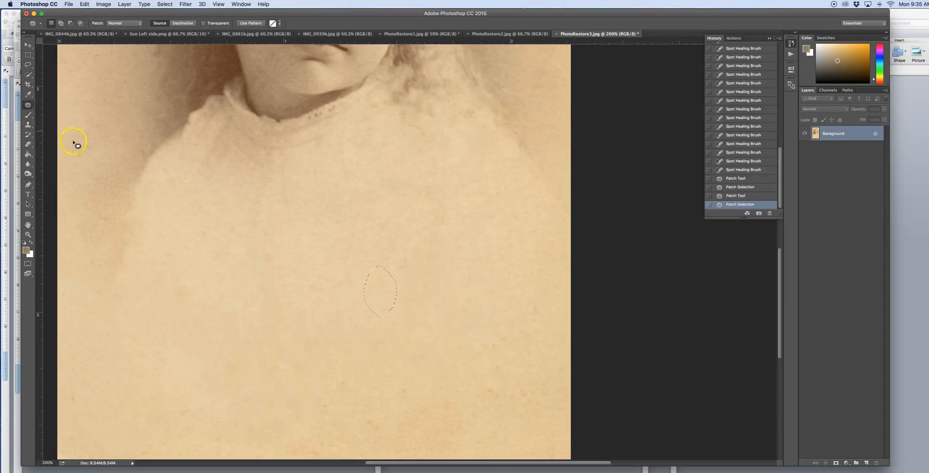
- Clear the patch selection and heal the faint specks in the lower dress with the Spot Healing Brush
{"action": "right_click", "coordinate": [30, 106]}
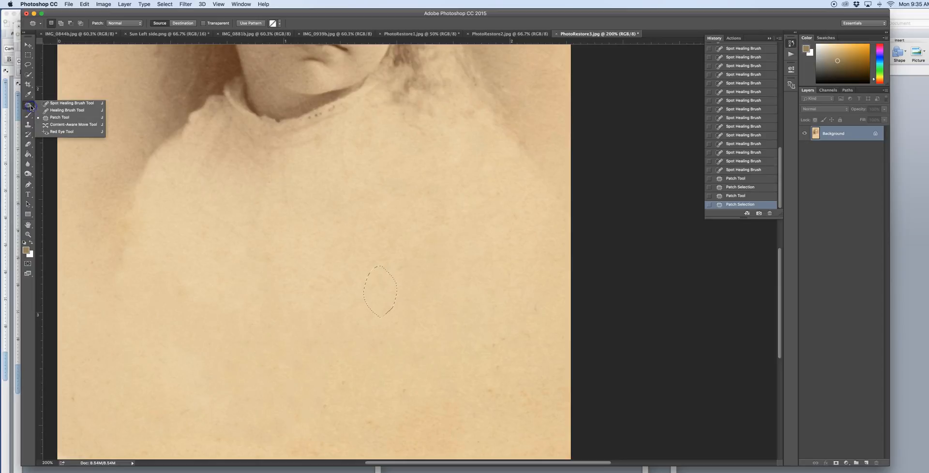
{"action": "left_click", "coordinate": [58, 103]}
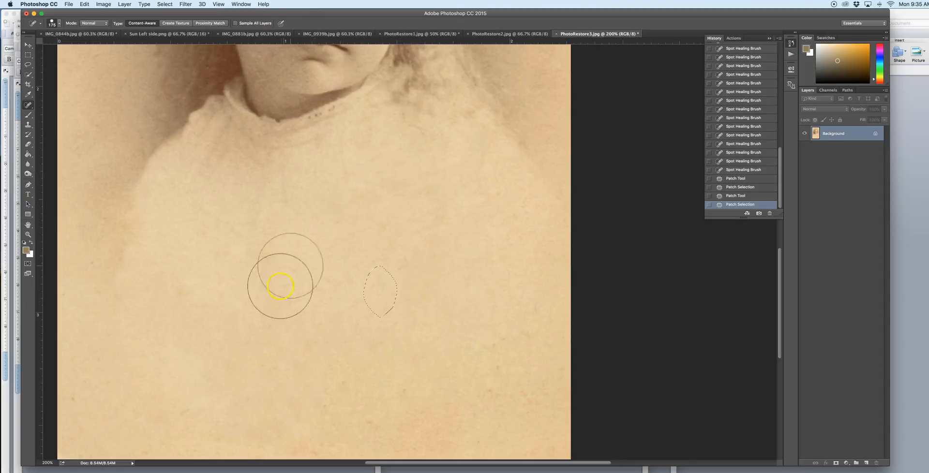
{"action": "key", "text": "super+d"}
{"action": "left_click", "coordinate": [332, 367]}
{"action": "left_click", "coordinate": [367, 394]}
{"action": "left_click", "coordinate": [467, 390]}
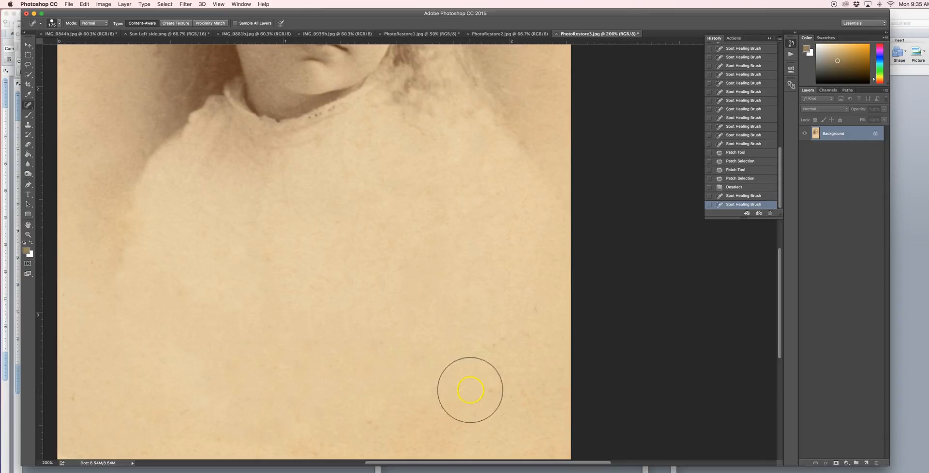
- Reduce the Spot Healing Brush to 90 and heal the marks on the forehead and in the background left of the head
{"action": "scroll", "coordinate": [310, 250], "scroll_direction": "up", "scroll_amount": 5}
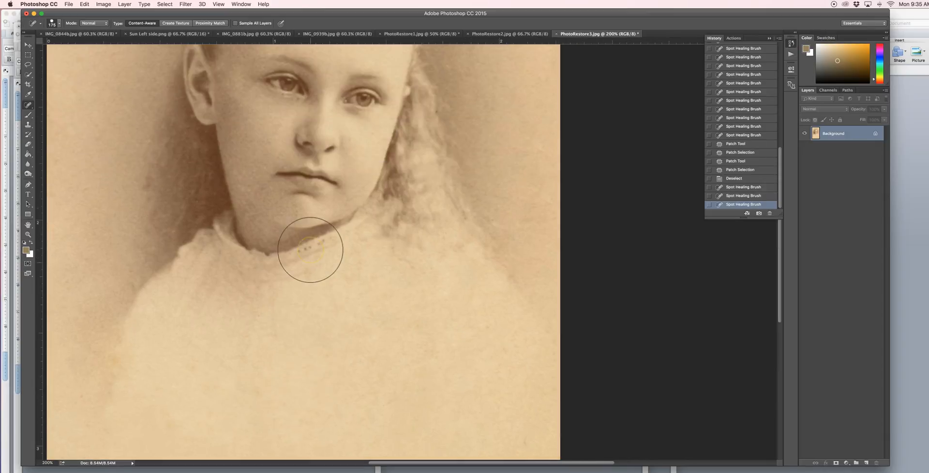
{"action": "scroll", "coordinate": [311, 250], "scroll_direction": "up", "scroll_amount": 7}
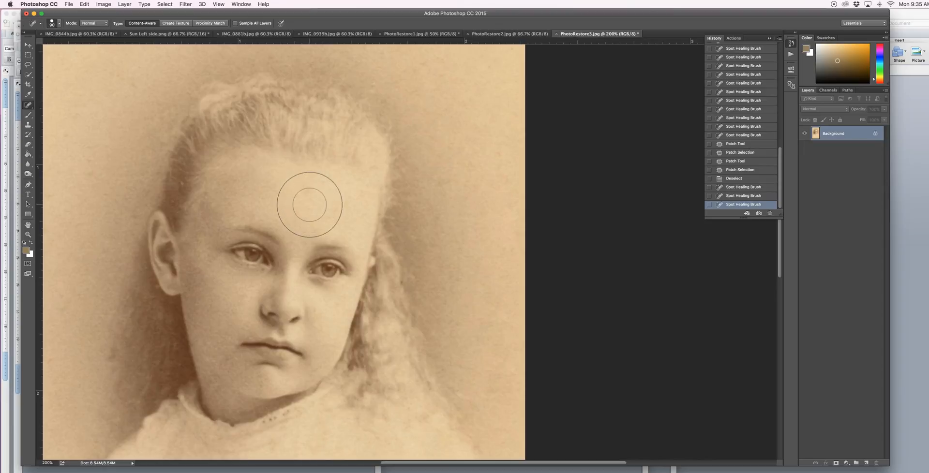
{"action": "left_click", "coordinate": [310, 205]}
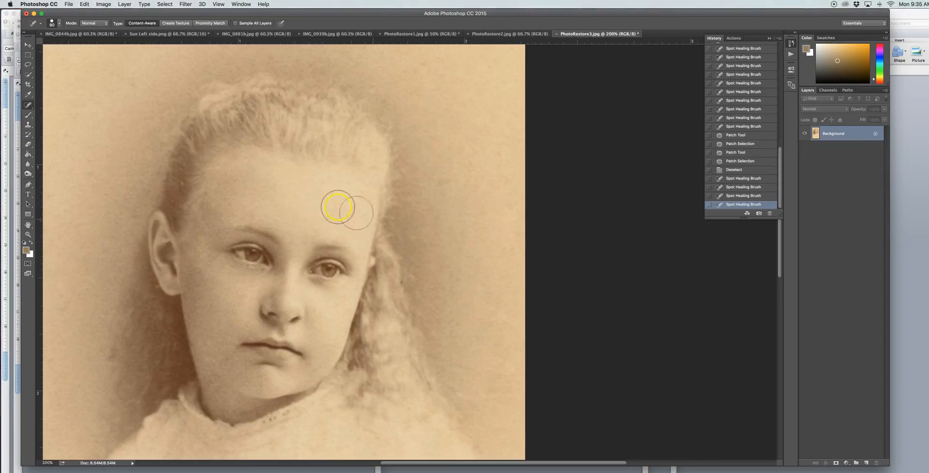
{"action": "left_click", "coordinate": [129, 208]}
{"action": "left_click", "coordinate": [102, 173]}
{"action": "left_click", "coordinate": [70, 118]}
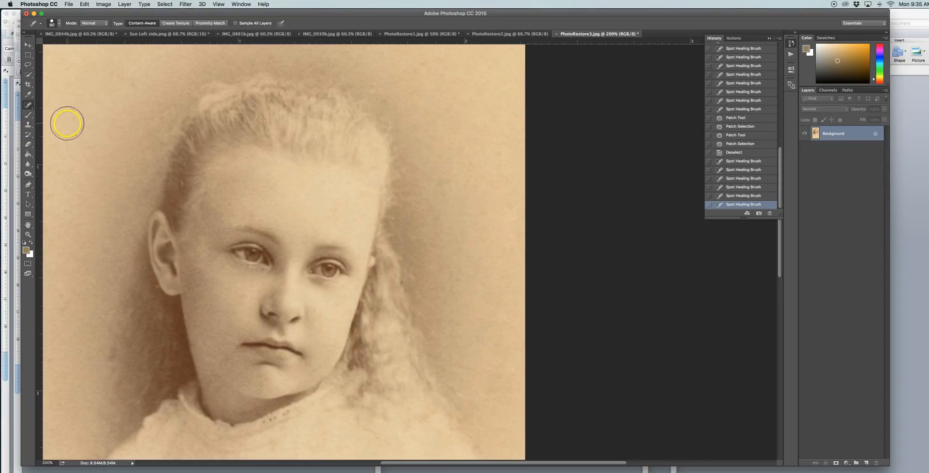
{"action": "left_click", "coordinate": [106, 95]}
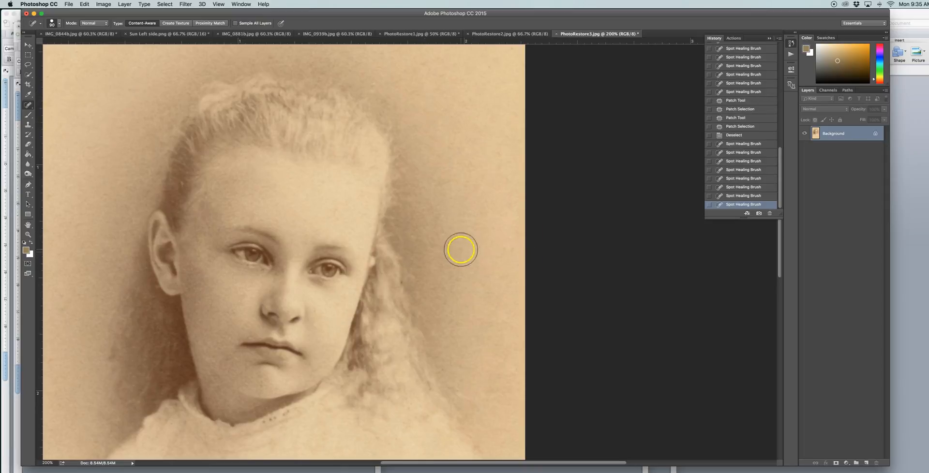
{"action": "left_click", "coordinate": [349, 192]}
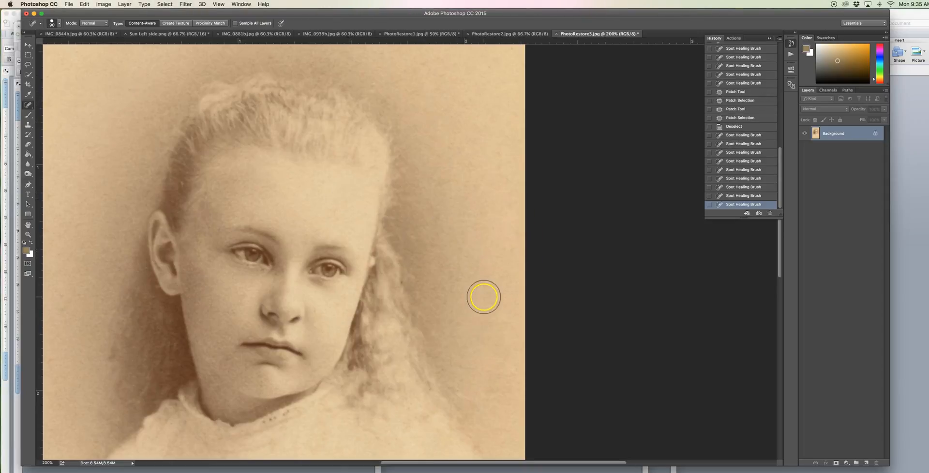
- Heal the remaining spots beside the long hair, on the collar area and on the shoulder
{"action": "scroll", "coordinate": [484, 296], "scroll_direction": "down", "scroll_amount": 3}
{"action": "left_click", "coordinate": [439, 332]}
{"action": "left_click", "coordinate": [334, 379]}
{"action": "left_click", "coordinate": [411, 399]}
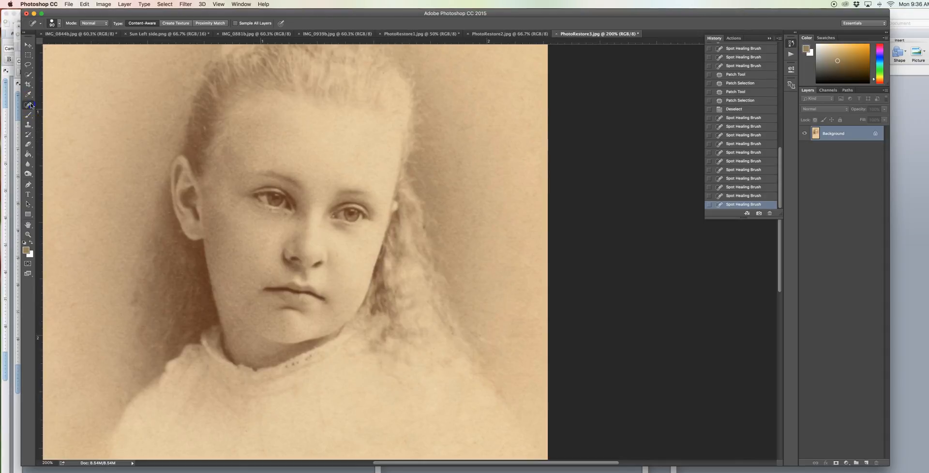
{"action": "left_click_drag", "start_coordinate": [31, 105], "coordinate": [29, 125]}
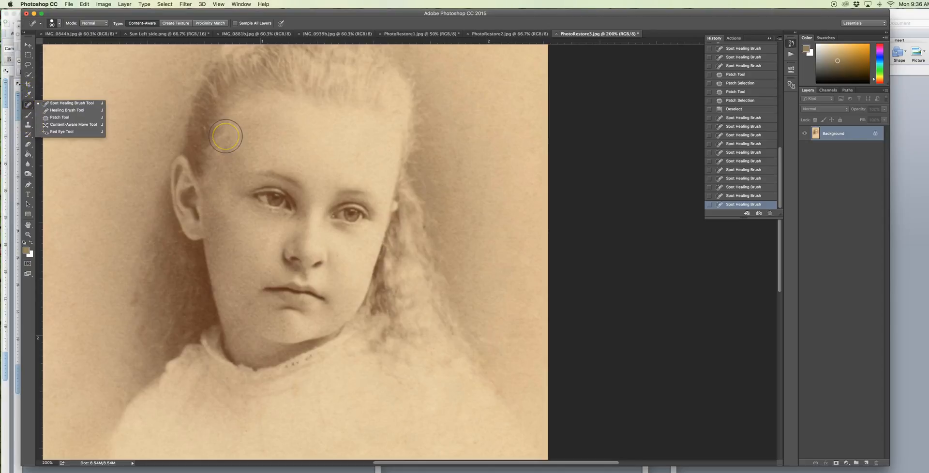
{"action": "left_click", "coordinate": [349, 21]}
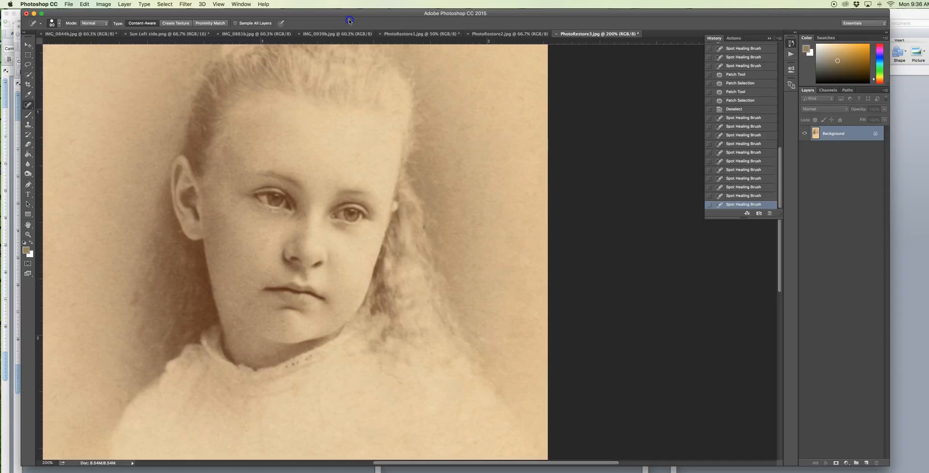
- Heal the spot in the background above the hair, and the small specks on the cheek with a smaller brush
{"action": "scroll", "coordinate": [375, 138], "scroll_direction": "up", "scroll_amount": 5}
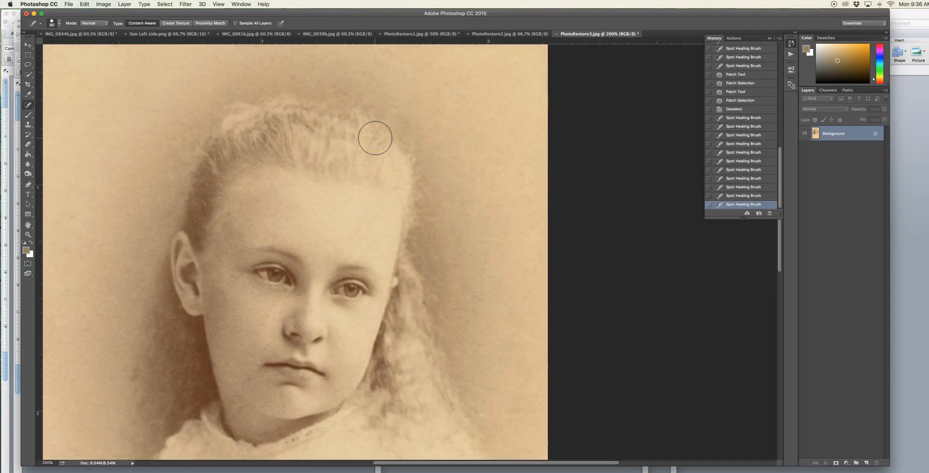
{"action": "scroll", "coordinate": [374, 137], "scroll_direction": "down", "scroll_amount": 1}
{"action": "left_click", "coordinate": [393, 82]}
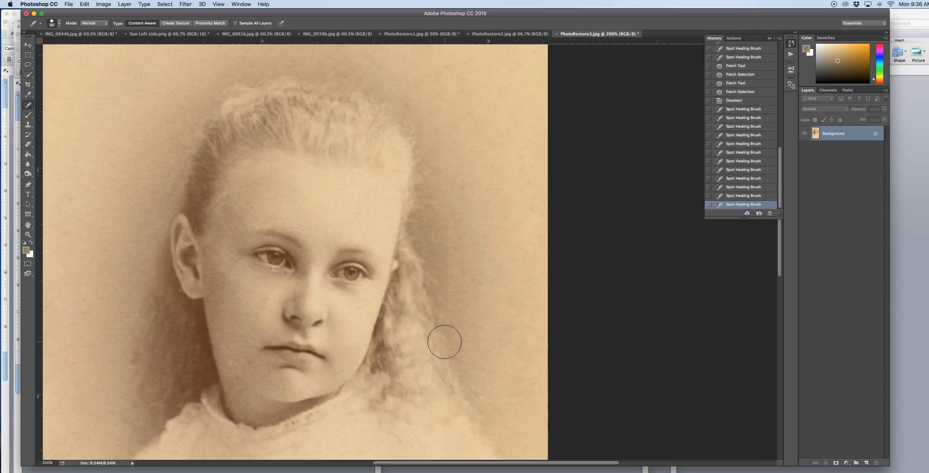
{"action": "key", "text": "bracketleft"}
{"action": "left_click", "coordinate": [360, 308]}
{"action": "left_click", "coordinate": [341, 315]}
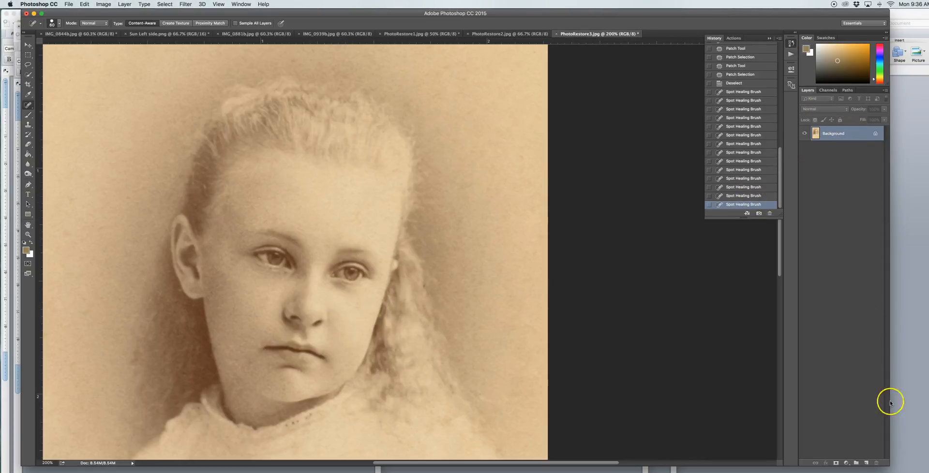
- Add a new empty layer above the Background and make it the active layer
{"action": "left_click", "coordinate": [867, 463]}
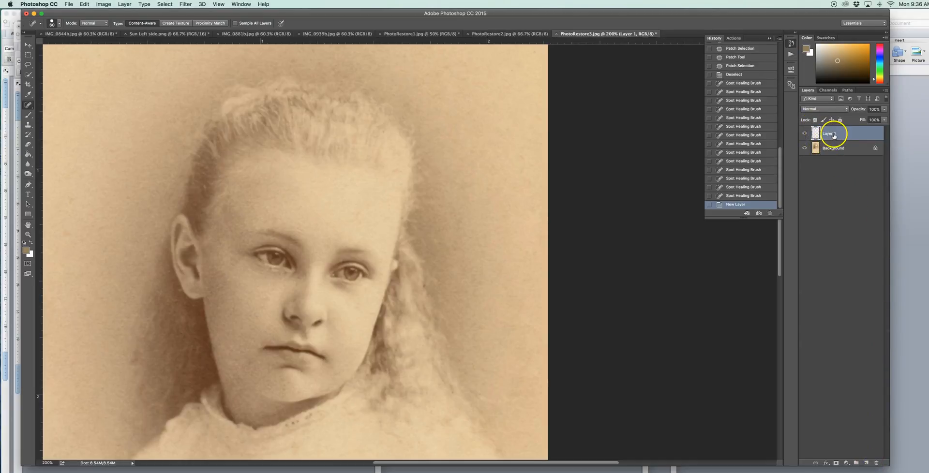
{"action": "left_click", "coordinate": [125, 5]}
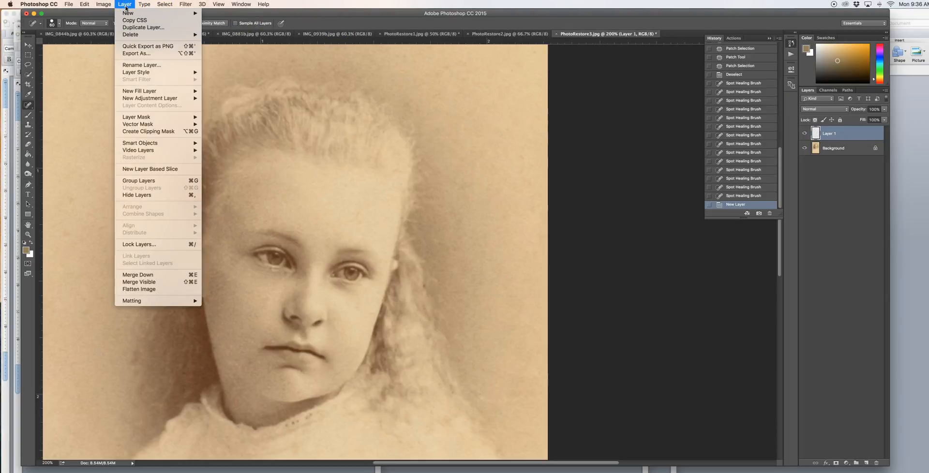
{"action": "mouse_move", "coordinate": [145, 13]}
{"action": "left_click", "coordinate": [244, 13]}
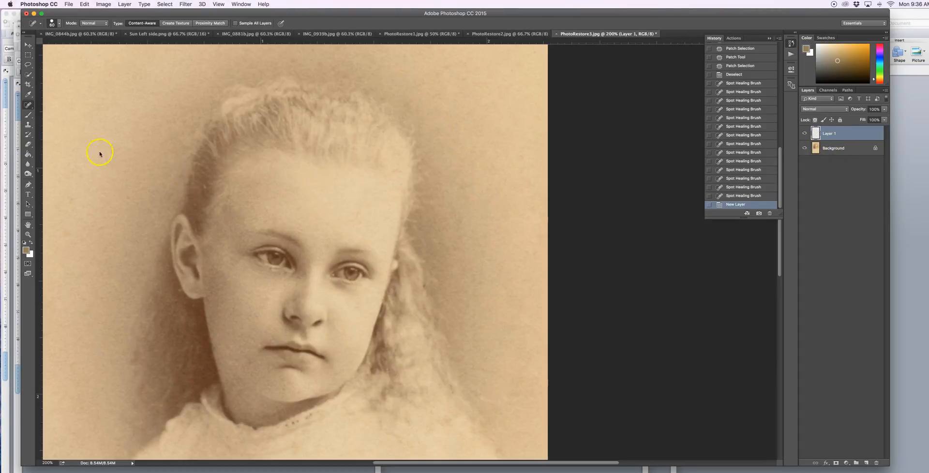
{"action": "left_click", "coordinate": [26, 105]}
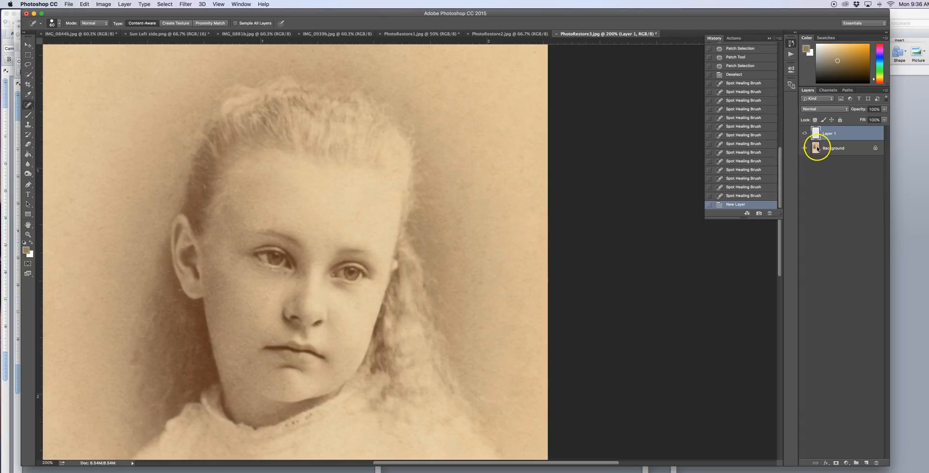
{"action": "left_click", "coordinate": [832, 149]}
{"action": "left_click", "coordinate": [834, 136]}
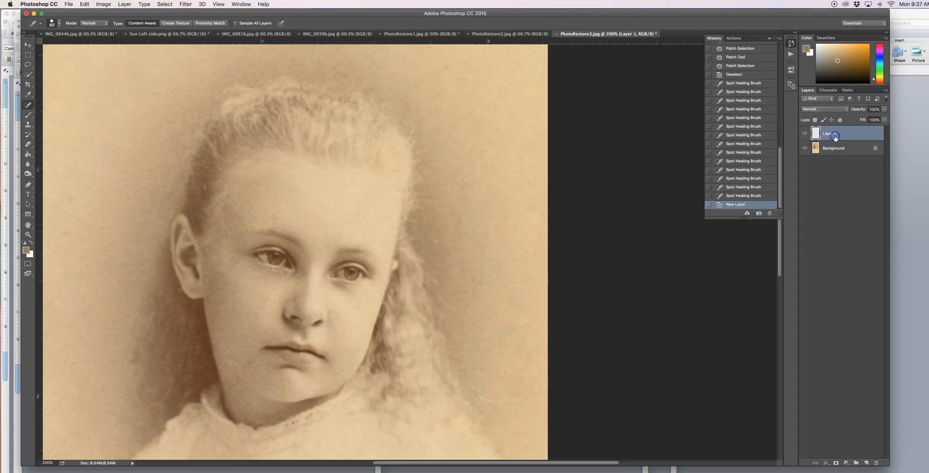
- Switch to the Brush tool and reduce its size to 175
{"action": "left_click", "coordinate": [27, 115]}
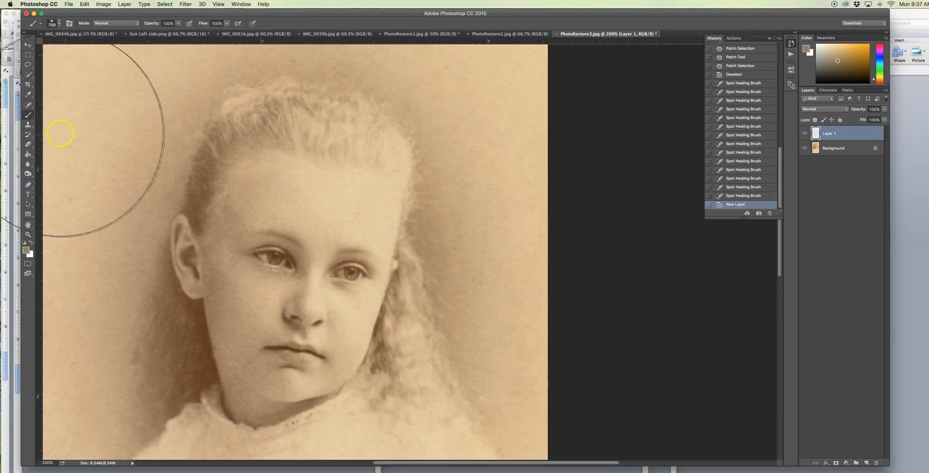
{"action": "key", "text": "bracketleft"}
{"action": "key", "text": "bracketleft"}
{"action": "key", "text": "bracketleft"}
{"action": "key", "text": "bracketleft"}
{"action": "key", "text": "bracketleft"}
{"action": "key", "text": "bracketleft"}
{"action": "key", "text": "bracketleft"}
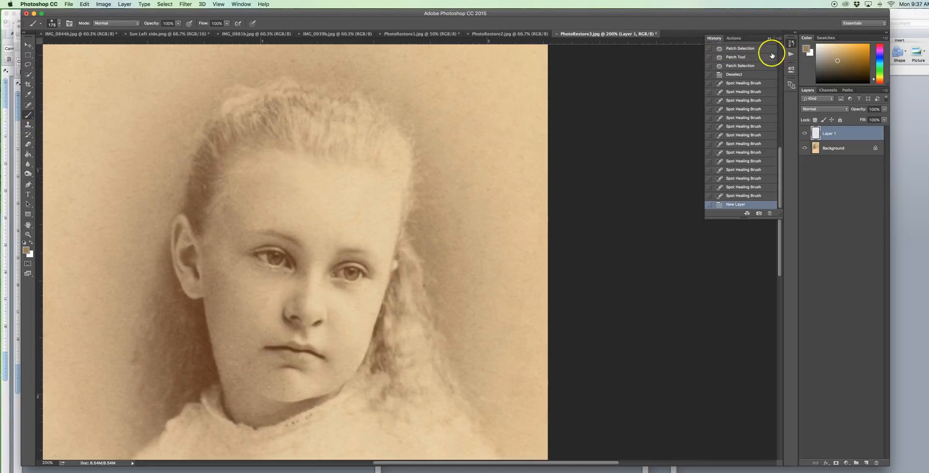
- Choose a light peach skin tone from the colour swatches and paint the main areas of the face on Layer 1
{"action": "left_click", "coordinate": [241, 4]}
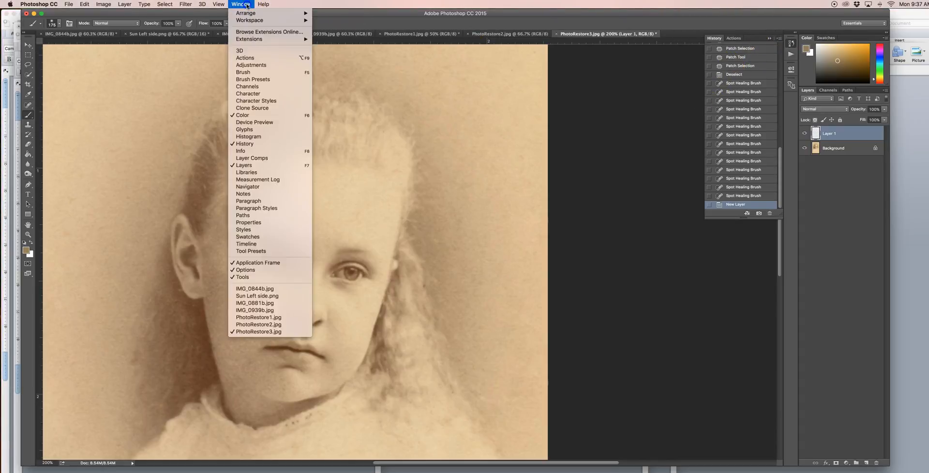
{"action": "left_click", "coordinate": [261, 237]}
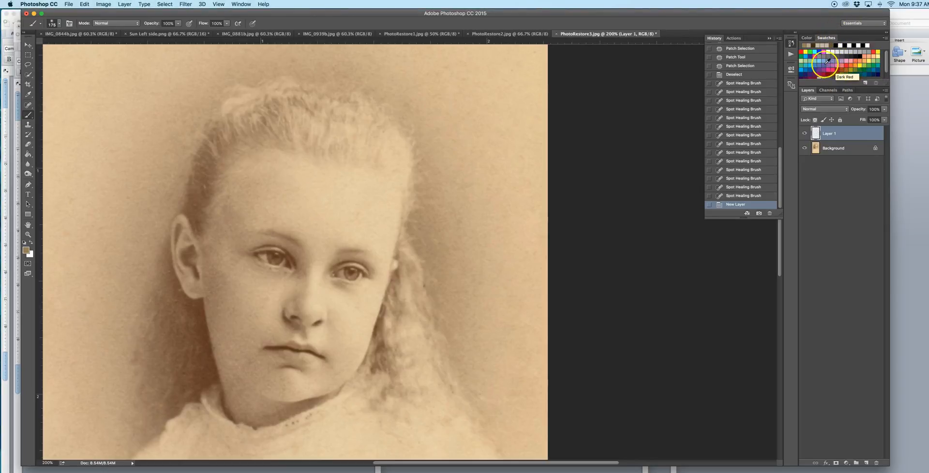
{"action": "scroll", "coordinate": [387, 245], "scroll_direction": "down", "scroll_amount": 3}
{"action": "scroll", "coordinate": [387, 245], "scroll_direction": "up", "scroll_amount": 1}
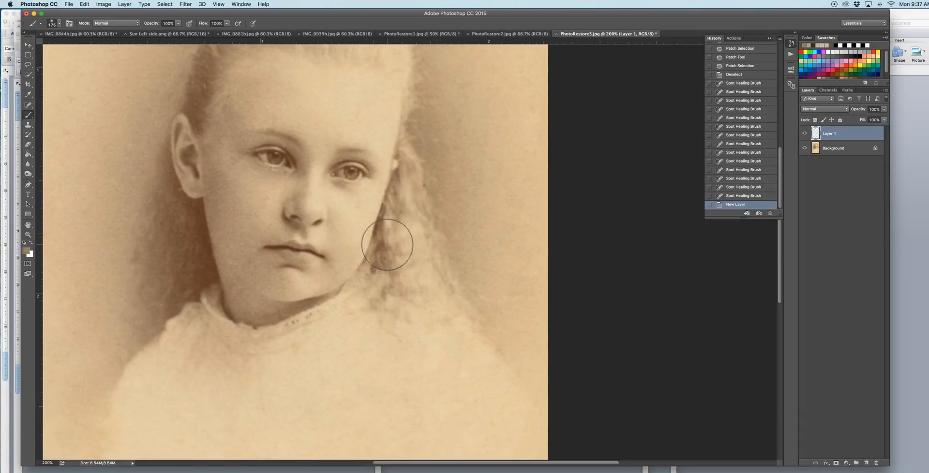
{"action": "left_click", "coordinate": [877, 54]}
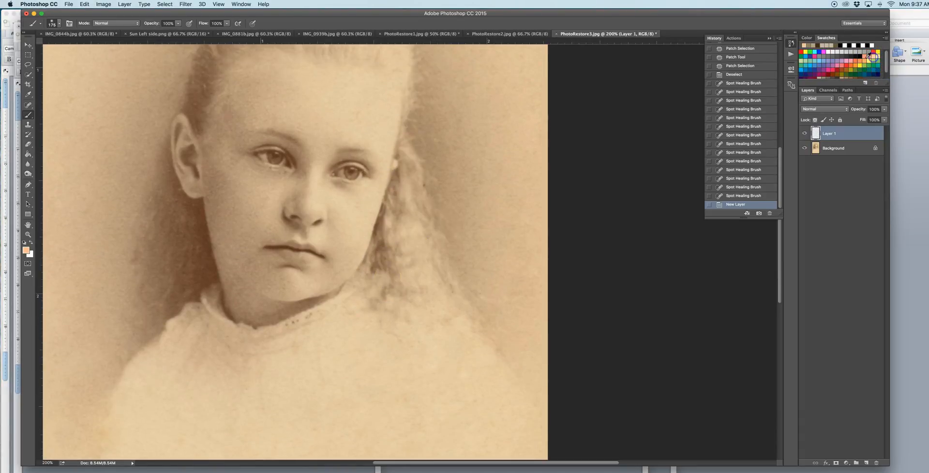
{"action": "mouse_move", "coordinate": [189, 95]}
{"action": "left_mouse_down"}
{"action": "mouse_move", "coordinate": [259, 86]}
{"action": "mouse_move", "coordinate": [319, 109]}
{"action": "mouse_move", "coordinate": [347, 99]}
{"action": "mouse_move", "coordinate": [361, 107]}
{"action": "mouse_move", "coordinate": [260, 108]}
{"action": "mouse_move", "coordinate": [226, 154]}
{"action": "mouse_move", "coordinate": [252, 257]}
{"action": "mouse_move", "coordinate": [271, 272]}
{"action": "mouse_move", "coordinate": [311, 273]}
{"action": "mouse_move", "coordinate": [350, 206]}
{"action": "mouse_move", "coordinate": [261, 213]}
{"action": "mouse_move", "coordinate": [278, 222]}
{"action": "mouse_move", "coordinate": [315, 221]}
{"action": "mouse_move", "coordinate": [248, 199]}
{"action": "mouse_move", "coordinate": [289, 193]}
{"action": "left_mouse_up"}
- Reduce the brush to 90 and paint the remaining skin around the eyes, along the face's edges and over the ear
{"action": "key", "text": "bracketleft"}
{"action": "key", "text": "bracketleft"}
{"action": "key", "text": "bracketleft"}
{"action": "key", "text": "bracketleft"}
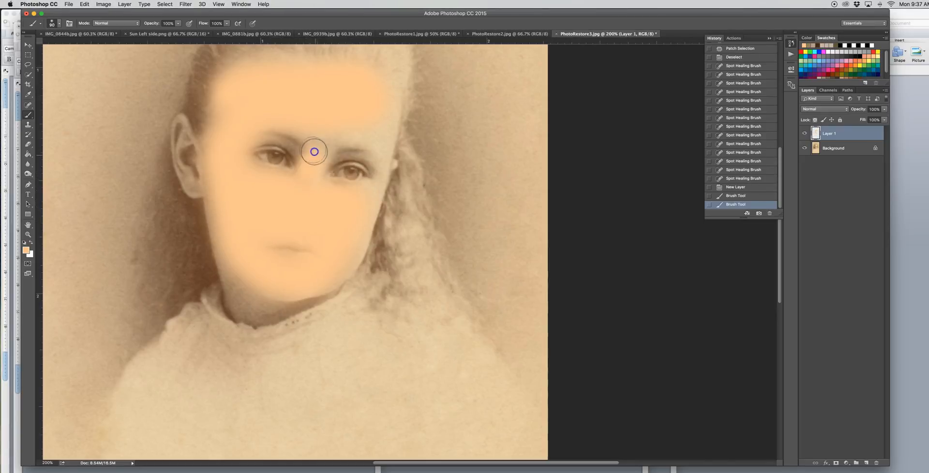
{"action": "mouse_move", "coordinate": [318, 156]}
{"action": "left_mouse_down"}
{"action": "mouse_move", "coordinate": [377, 154]}
{"action": "mouse_move", "coordinate": [377, 101]}
{"action": "mouse_move", "coordinate": [350, 120]}
{"action": "mouse_move", "coordinate": [257, 96]}
{"action": "mouse_move", "coordinate": [228, 134]}
{"action": "mouse_move", "coordinate": [235, 204]}
{"action": "mouse_move", "coordinate": [270, 254]}
{"action": "mouse_move", "coordinate": [319, 266]}
{"action": "mouse_move", "coordinate": [374, 181]}
{"action": "mouse_move", "coordinate": [376, 193]}
{"action": "mouse_move", "coordinate": [337, 266]}
{"action": "mouse_move", "coordinate": [306, 290]}
{"action": "mouse_move", "coordinate": [247, 305]}
{"action": "mouse_move", "coordinate": [233, 271]}
{"action": "mouse_move", "coordinate": [240, 286]}
{"action": "mouse_move", "coordinate": [250, 276]}
{"action": "mouse_move", "coordinate": [183, 132]}
{"action": "mouse_move", "coordinate": [193, 174]}
{"action": "left_mouse_up"}
{"action": "left_click", "coordinate": [181, 135]}
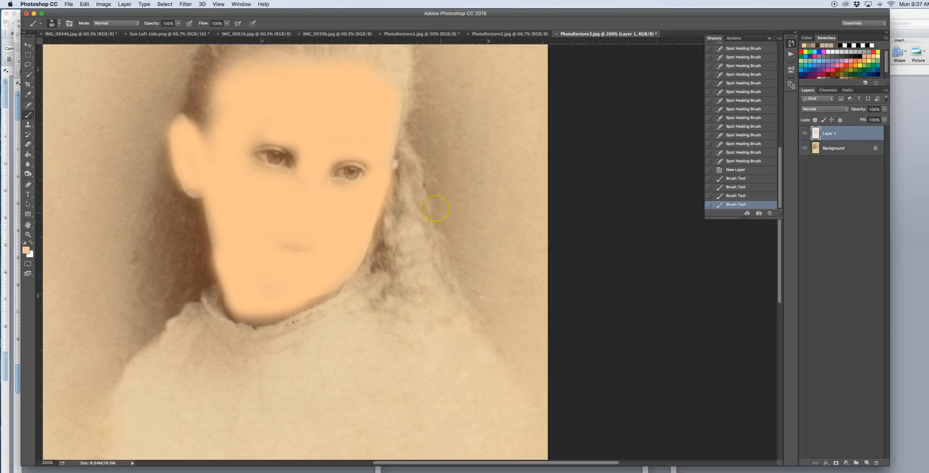
- Fill the remaining unpainted skin around the eyes and set Layer 1's blend mode to Color
{"action": "mouse_move", "coordinate": [385, 169]}
{"action": "left_mouse_down"}
{"action": "mouse_move", "coordinate": [355, 195]}
{"action": "mouse_move", "coordinate": [317, 188]}
{"action": "left_mouse_up"}
{"action": "left_click_drag", "start_coordinate": [304, 186], "coordinate": [256, 180]}
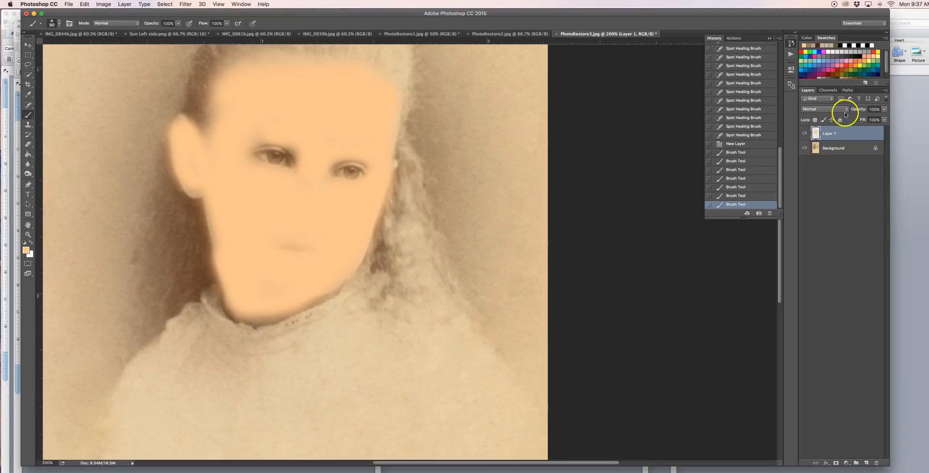
{"action": "left_click", "coordinate": [845, 110]}
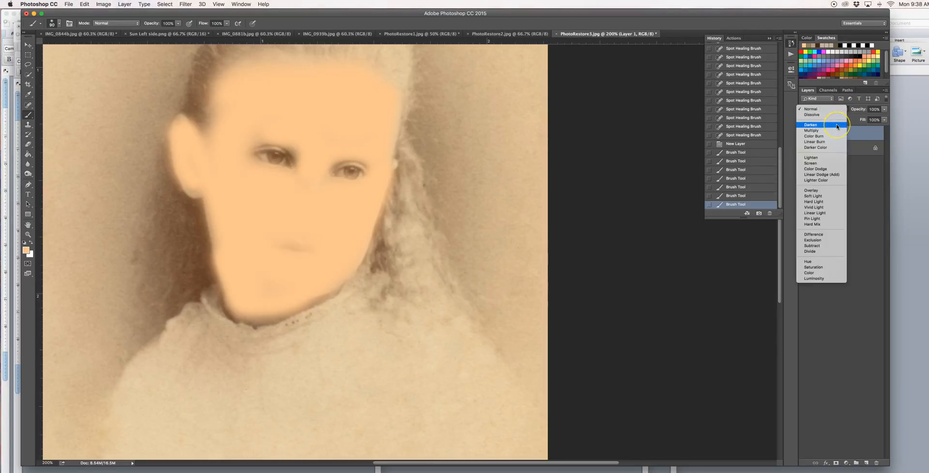
{"action": "left_click", "coordinate": [813, 273]}
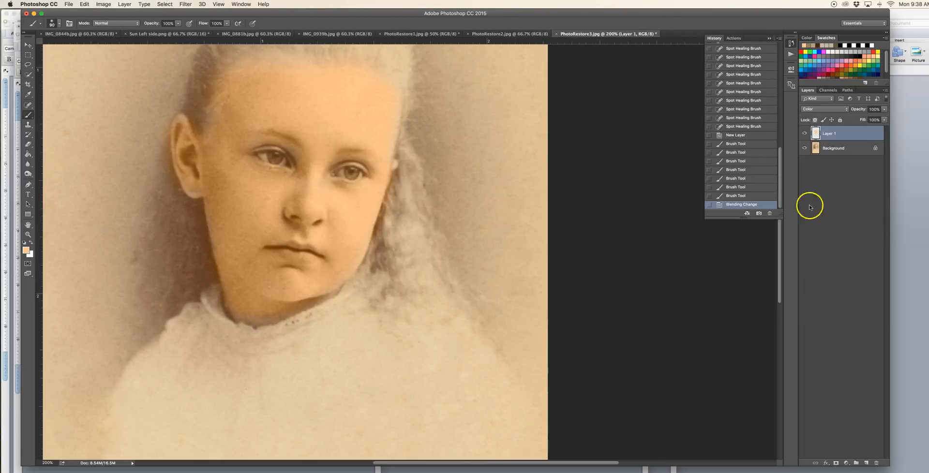
- Paint skin tone over the missed spots on the ear, forehead, brows, chin and neck on Layer 1
{"action": "left_click_drag", "start_coordinate": [190, 185], "coordinate": [194, 158]}
{"action": "mouse_move", "coordinate": [242, 86]}
{"action": "left_mouse_down"}
{"action": "mouse_move", "coordinate": [291, 79]}
{"action": "mouse_move", "coordinate": [379, 101]}
{"action": "mouse_move", "coordinate": [382, 155]}
{"action": "mouse_move", "coordinate": [349, 225]}
{"action": "mouse_move", "coordinate": [324, 185]}
{"action": "mouse_move", "coordinate": [264, 174]}
{"action": "left_mouse_up"}
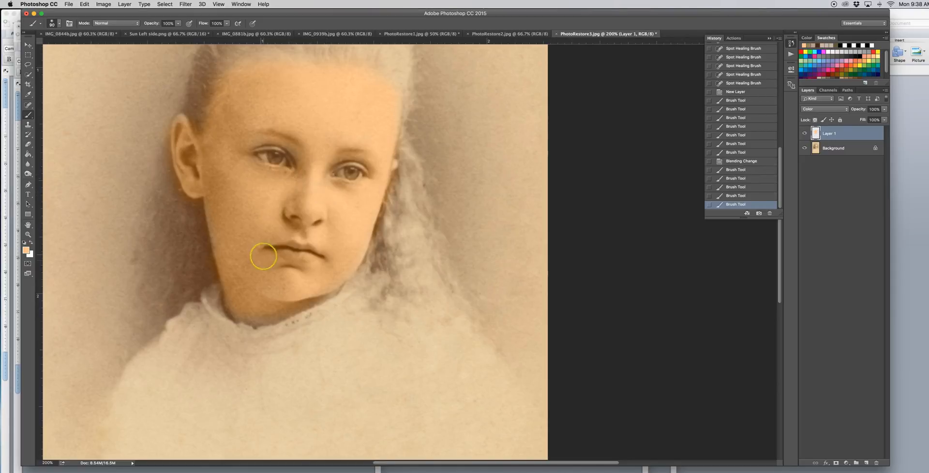
{"action": "mouse_move", "coordinate": [256, 313]}
{"action": "left_mouse_down"}
{"action": "mouse_move", "coordinate": [334, 275]}
{"action": "mouse_move", "coordinate": [270, 309]}
{"action": "mouse_move", "coordinate": [356, 284]}
{"action": "left_mouse_up"}
{"action": "left_click_drag", "start_coordinate": [216, 119], "coordinate": [187, 125]}
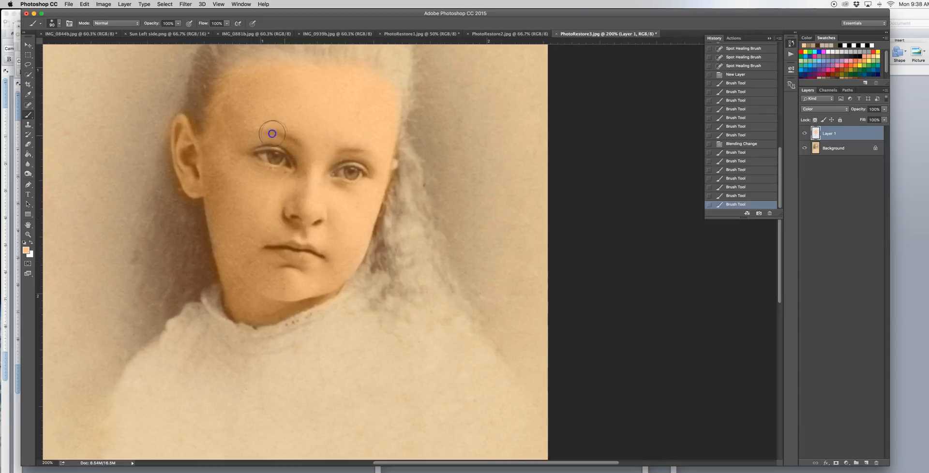
{"action": "mouse_move", "coordinate": [247, 138]}
{"action": "left_mouse_down"}
{"action": "mouse_move", "coordinate": [334, 140]}
{"action": "mouse_move", "coordinate": [324, 167]}
{"action": "left_mouse_up"}
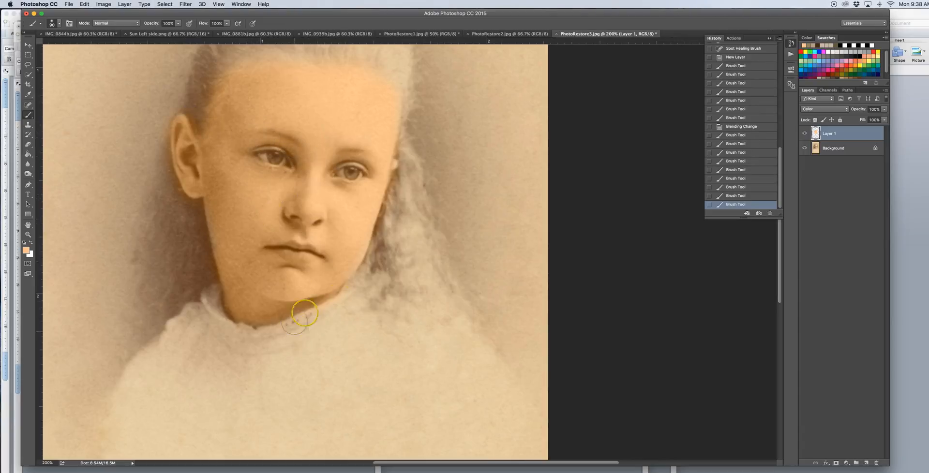
{"action": "mouse_move", "coordinate": [347, 266]}
{"action": "left_mouse_down"}
{"action": "mouse_move", "coordinate": [357, 232]}
{"action": "mouse_move", "coordinate": [354, 247]}
{"action": "left_mouse_up"}
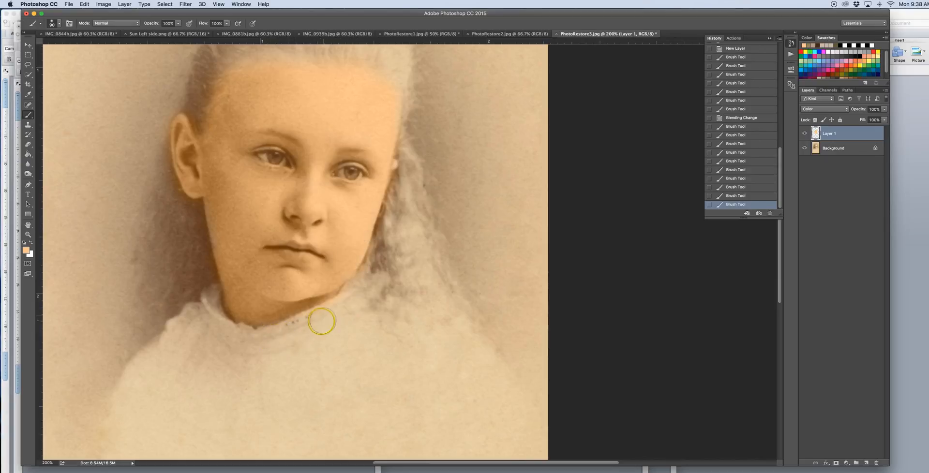
- Erase the skin tone spilling onto the dress at 30% eraser opacity, and compare the portrait with Layer 1 hidden and shown
{"action": "left_click", "coordinate": [28, 144]}
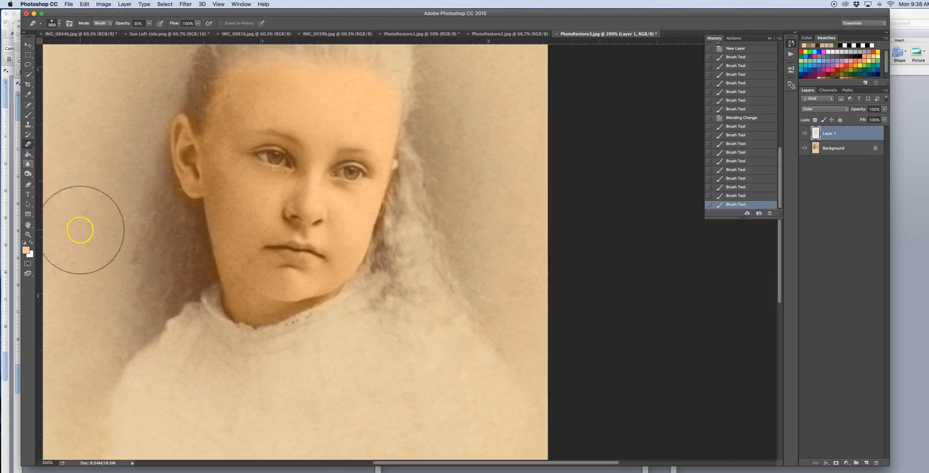
{"action": "mouse_move", "coordinate": [329, 350]}
{"action": "left_mouse_down"}
{"action": "mouse_move", "coordinate": [404, 303]}
{"action": "mouse_move", "coordinate": [401, 293]}
{"action": "mouse_move", "coordinate": [352, 334]}
{"action": "mouse_move", "coordinate": [319, 343]}
{"action": "mouse_move", "coordinate": [306, 390]}
{"action": "left_mouse_up"}
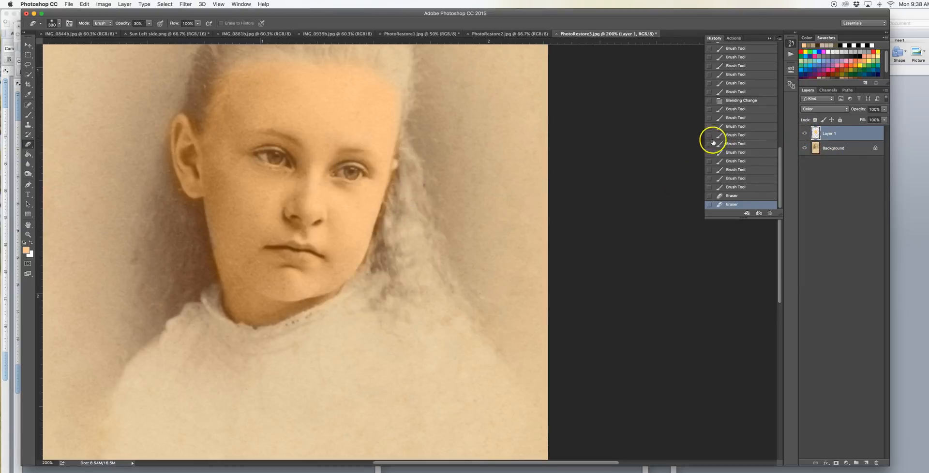
{"action": "left_click", "coordinate": [802, 133]}
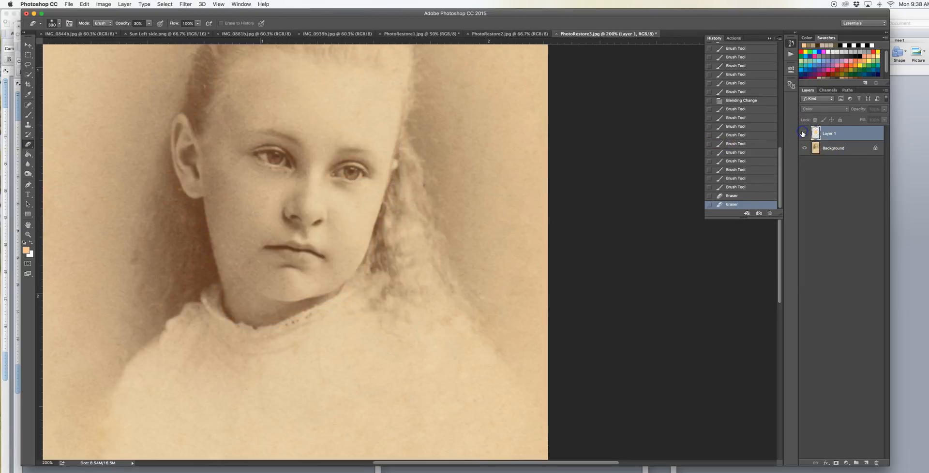
{"action": "left_click", "coordinate": [802, 134]}
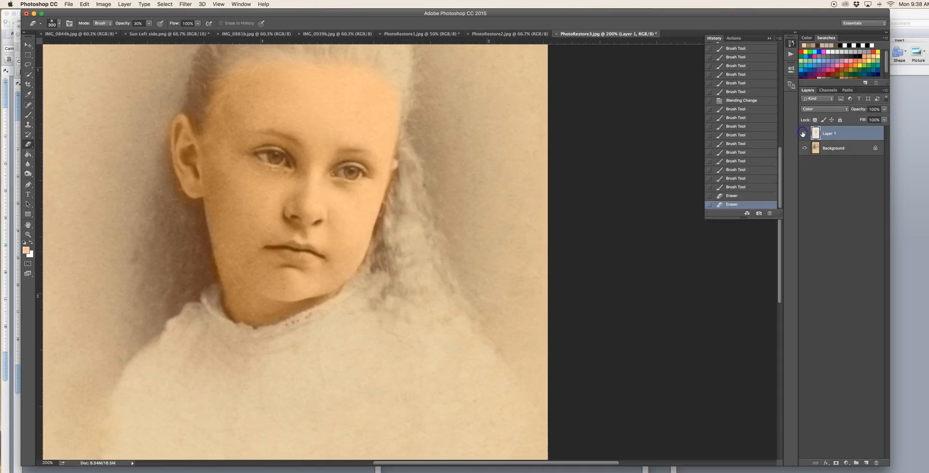
{"action": "left_click", "coordinate": [803, 133]}
{"action": "left_click", "coordinate": [802, 133]}
{"action": "left_click", "coordinate": [802, 134]}
{"action": "left_click", "coordinate": [803, 134]}
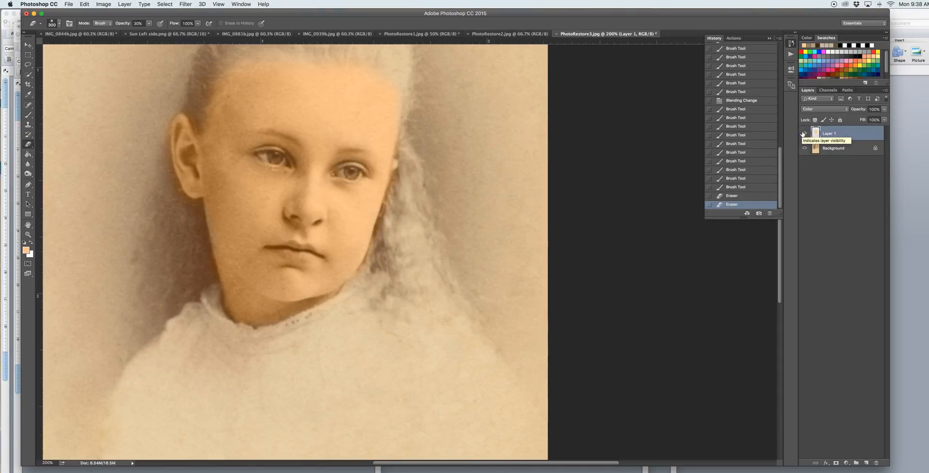
- Brush more skin tone along the forehead's hairline and down the side of the face by the eye
{"action": "scroll", "coordinate": [333, 166], "scroll_direction": "up", "scroll_amount": 3}
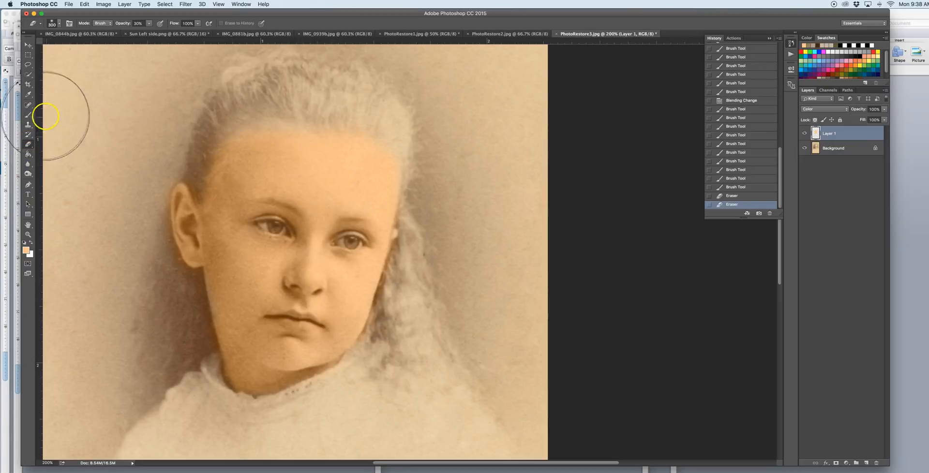
{"action": "left_click", "coordinate": [28, 114]}
{"action": "mouse_move", "coordinate": [247, 141]}
{"action": "left_mouse_down"}
{"action": "mouse_move", "coordinate": [286, 126]}
{"action": "mouse_move", "coordinate": [371, 143]}
{"action": "mouse_move", "coordinate": [376, 196]}
{"action": "left_mouse_up"}
{"action": "left_click_drag", "start_coordinate": [384, 233], "coordinate": [357, 249]}
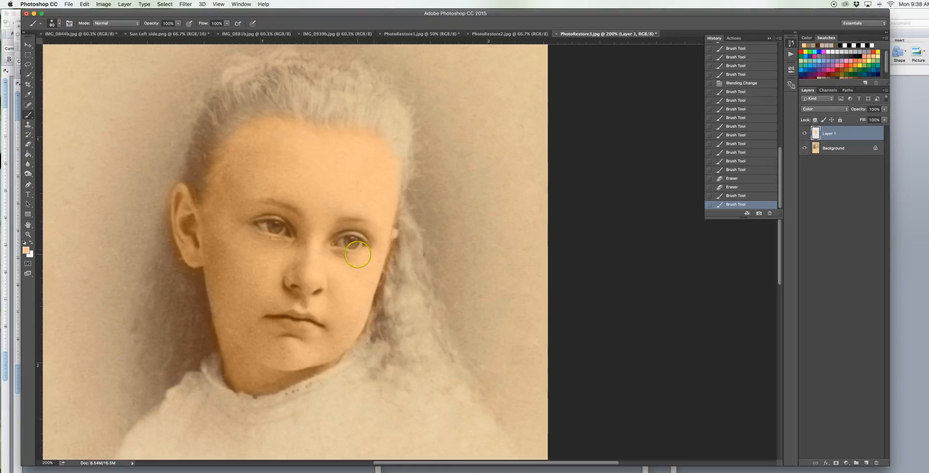
- Erase the skin tone from both eyes on Layer 1 with a much smaller eraser
{"action": "scroll", "coordinate": [357, 249], "scroll_direction": "down", "scroll_amount": 5}
{"action": "scroll", "coordinate": [357, 249], "scroll_direction": "right", "scroll_amount": 3}
{"action": "scroll", "coordinate": [357, 254], "scroll_direction": "up", "scroll_amount": 3}
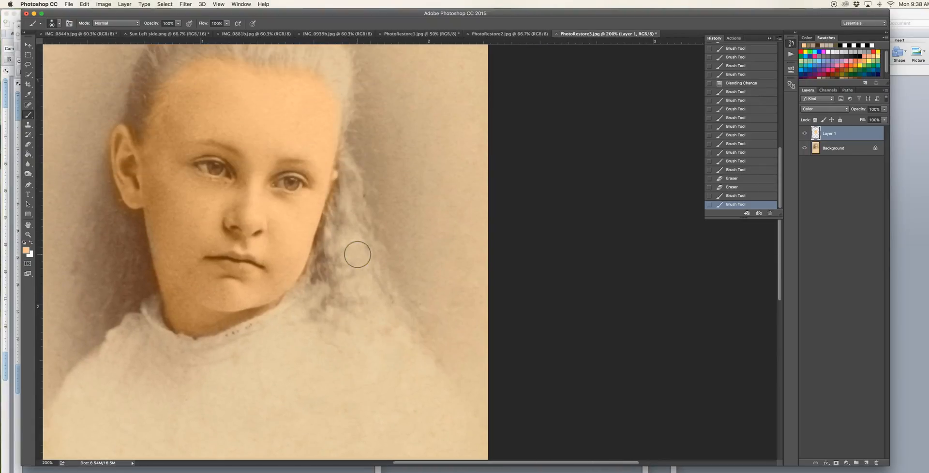
{"action": "left_click", "coordinate": [23, 146]}
{"action": "key", "text": "bracketleft"}
{"action": "key", "text": "bracketleft"}
{"action": "key", "text": "bracketleft"}
{"action": "key", "text": "bracketleft"}
{"action": "key", "text": "bracketleft"}
{"action": "key", "text": "bracketleft"}
{"action": "key", "text": "bracketleft"}
{"action": "key", "text": "bracketleft"}
{"action": "key", "text": "bracketleft"}
{"action": "key", "text": "bracketleft"}
{"action": "key", "text": "bracketleft"}
{"action": "key", "text": "bracketleft"}
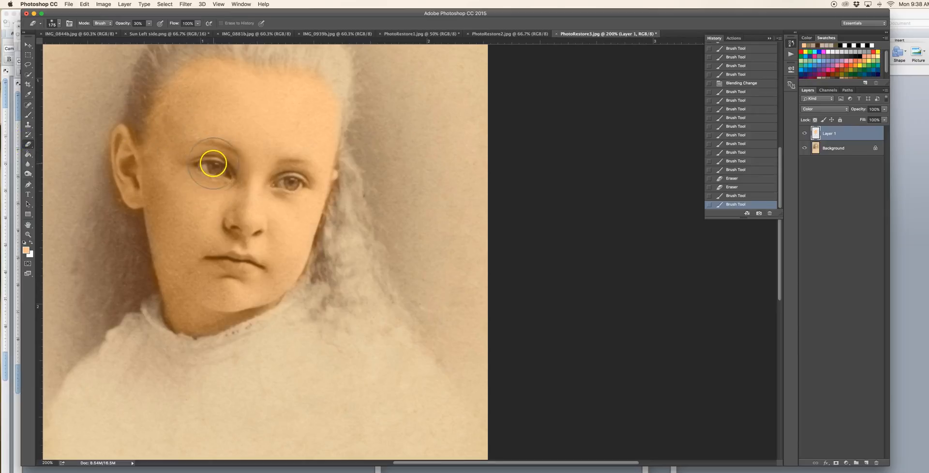
{"action": "scroll", "coordinate": [220, 167], "scroll_direction": "up", "scroll_amount": 1}
{"action": "left_click", "coordinate": [224, 186]}
{"action": "left_click", "coordinate": [210, 184]}
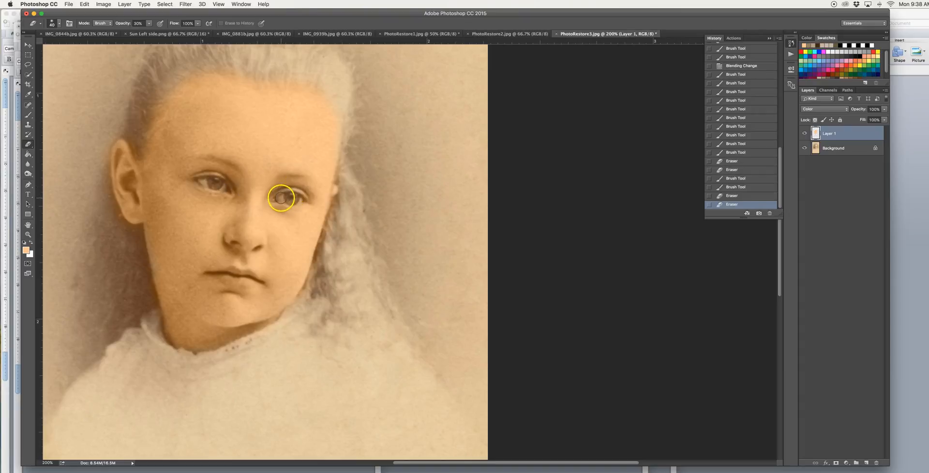
{"action": "left_click", "coordinate": [294, 198]}
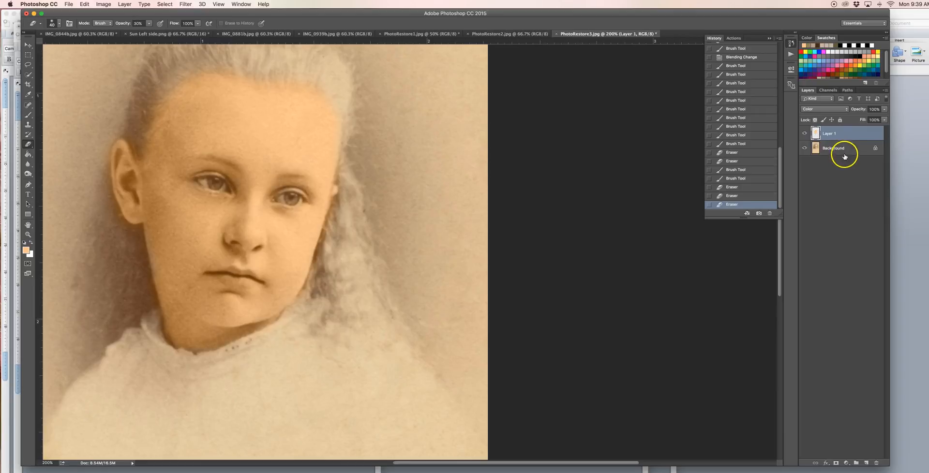
- Add a layer above Layer 1, set its blend mode to Color, and choose a bright blue swatch for the brush
{"action": "left_click", "coordinate": [867, 463]}
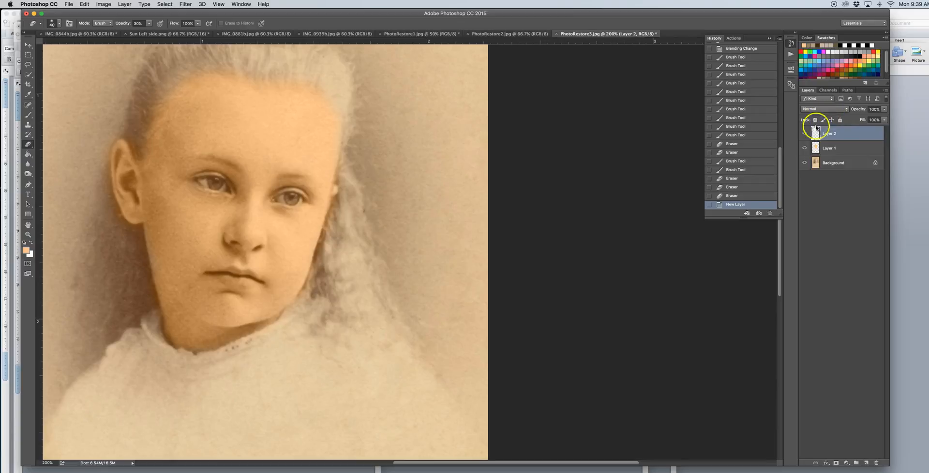
{"action": "left_click", "coordinate": [24, 116]}
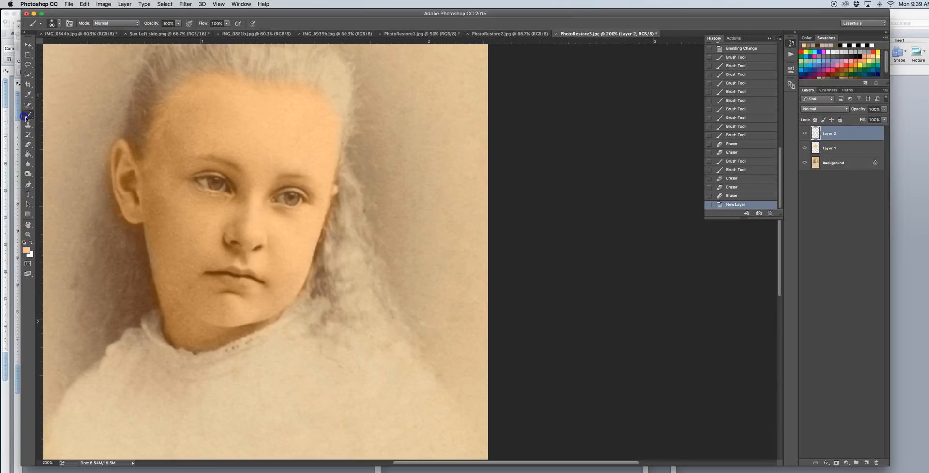
{"action": "left_click", "coordinate": [811, 66]}
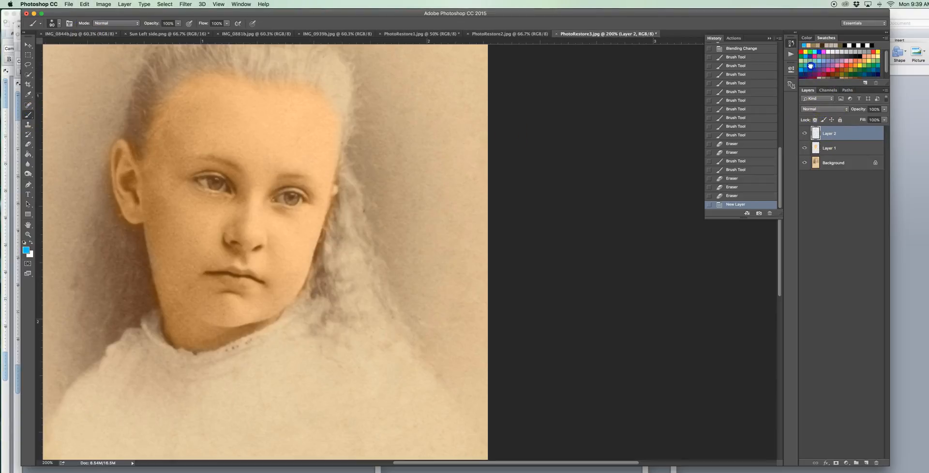
{"action": "left_click", "coordinate": [831, 109]}
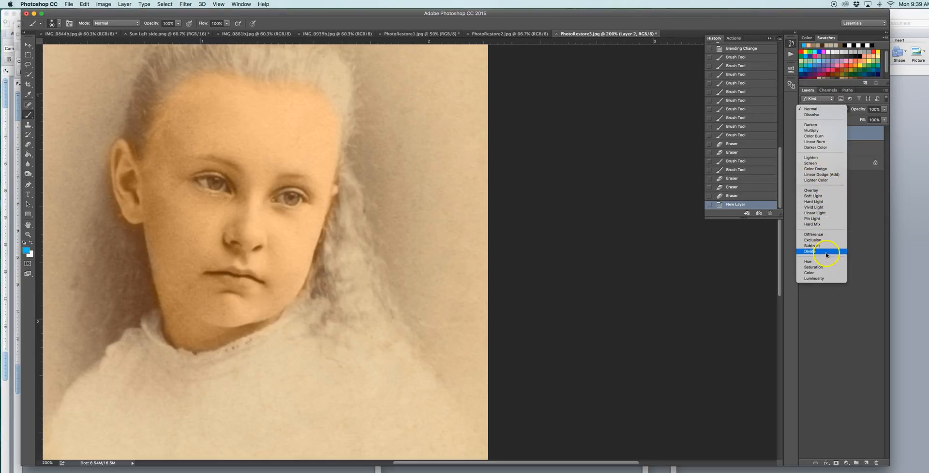
{"action": "left_click", "coordinate": [822, 273]}
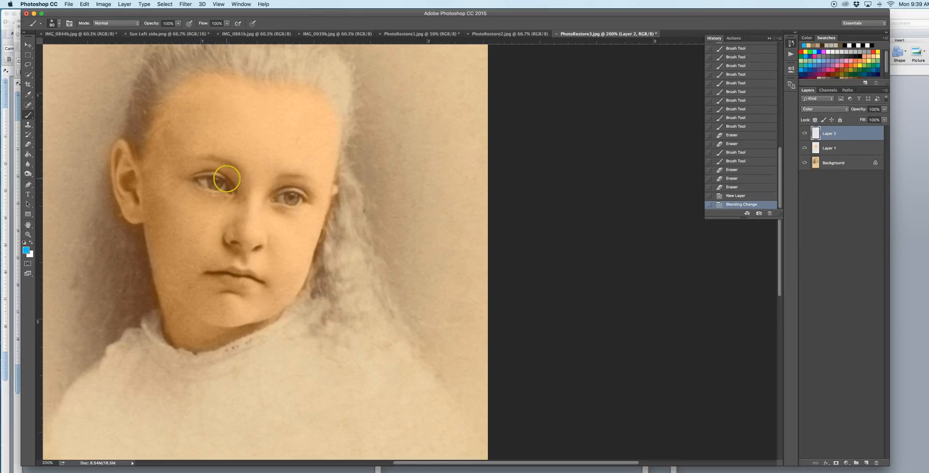
- Paint the irises of both eyes blue on Layer 2 with a small brush
{"action": "left_click", "coordinate": [214, 182]}
{"action": "left_click", "coordinate": [214, 182]}
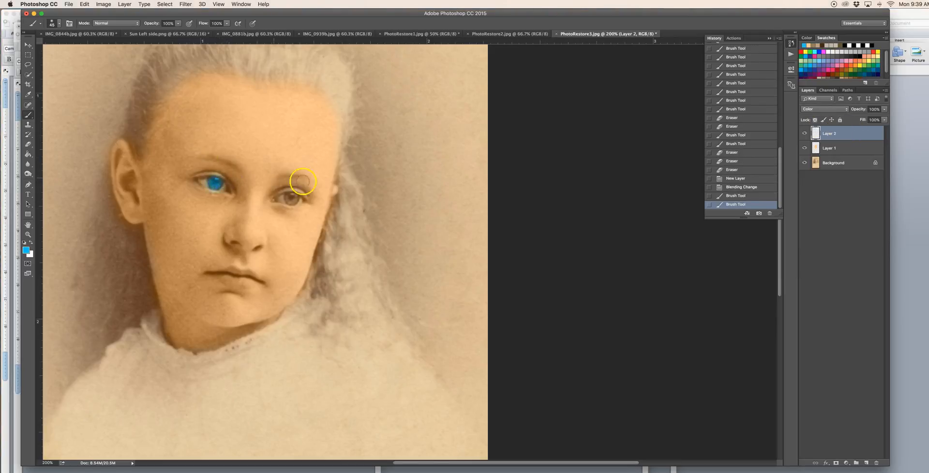
{"action": "left_click", "coordinate": [293, 199]}
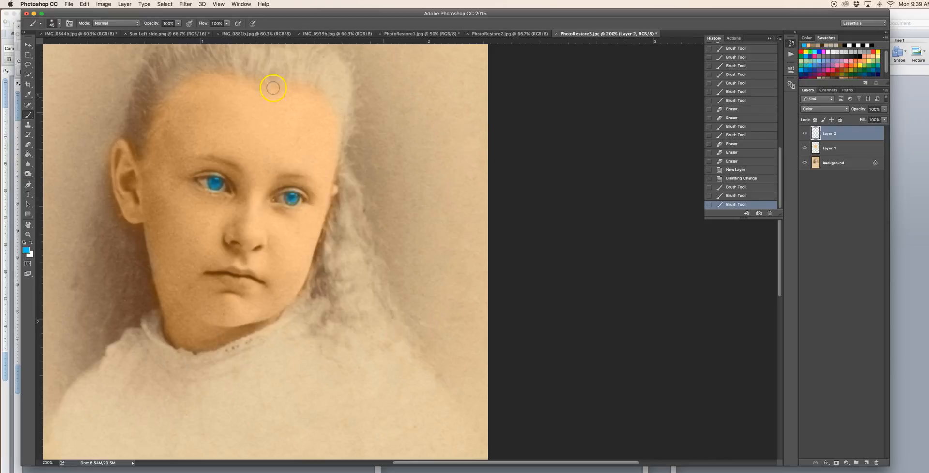
- Reduce the eraser to 10 and erase the blue from the pupil of the eye nearer the long hair
{"action": "left_click", "coordinate": [28, 144]}
{"action": "left_click", "coordinate": [230, 175]}
{"action": "left_click", "coordinate": [269, 187]}
{"action": "left_click", "coordinate": [259, 187]}
{"action": "left_click", "coordinate": [265, 167]}
{"action": "key", "text": "bracketleft"}
{"action": "key", "text": "bracketleft"}
{"action": "key", "text": "bracketleft"}
{"action": "left_click", "coordinate": [291, 197]}
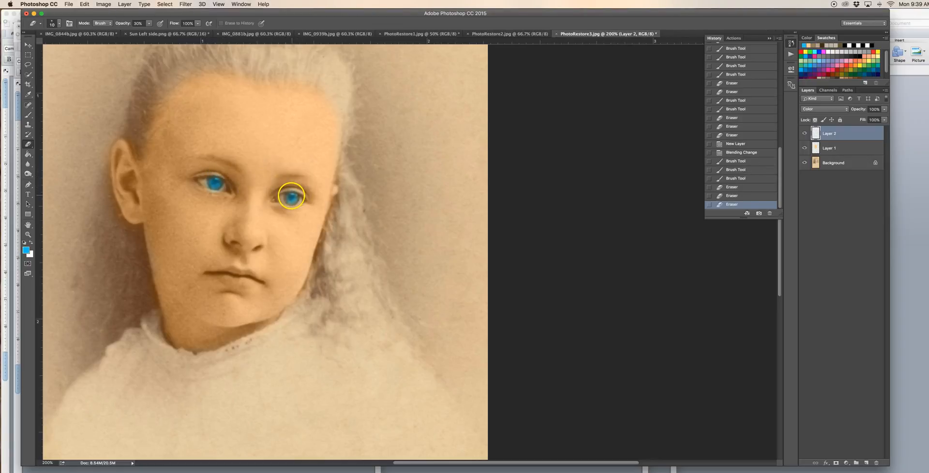
{"action": "left_click", "coordinate": [289, 197]}
{"action": "left_click", "coordinate": [290, 198]}
{"action": "left_click", "coordinate": [289, 198]}
{"action": "left_click", "coordinate": [291, 197]}
{"action": "left_click", "coordinate": [290, 197]}
- Erase the blue from the pupil of the eye nearer the ear and from the whites beside both irises
{"action": "left_click", "coordinate": [210, 184]}
{"action": "left_click", "coordinate": [214, 182]}
{"action": "left_click", "coordinate": [217, 182]}
{"action": "left_click", "coordinate": [215, 182]}
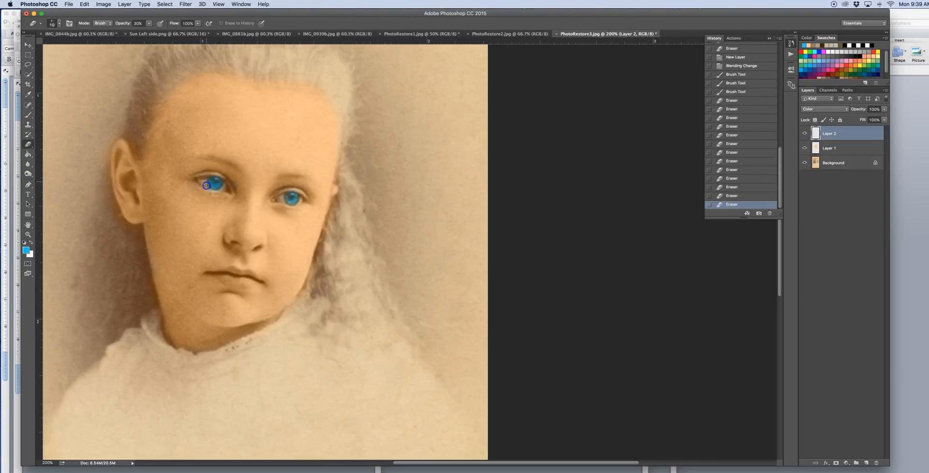
{"action": "left_click", "coordinate": [226, 187]}
{"action": "left_click", "coordinate": [286, 200]}
{"action": "left_click", "coordinate": [300, 200]}
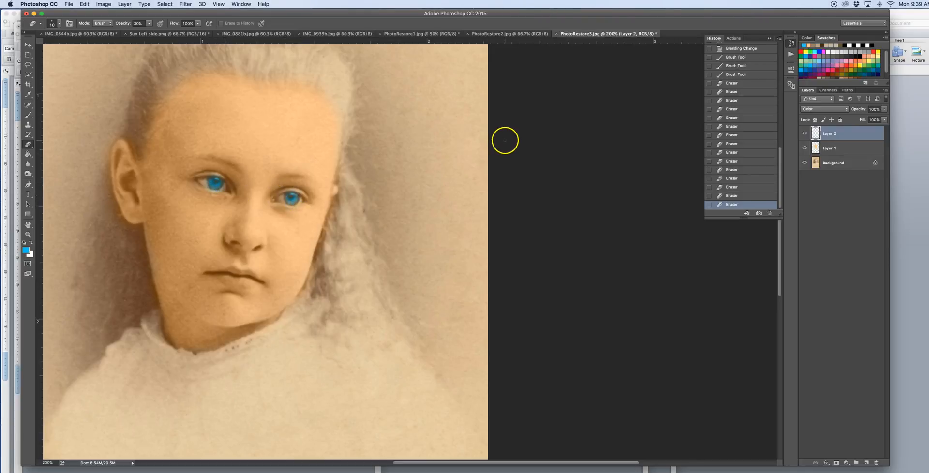
- Lower Layer 2's opacity to 29% and Layer 1's opacity to 53%
{"action": "left_click", "coordinate": [884, 110]}
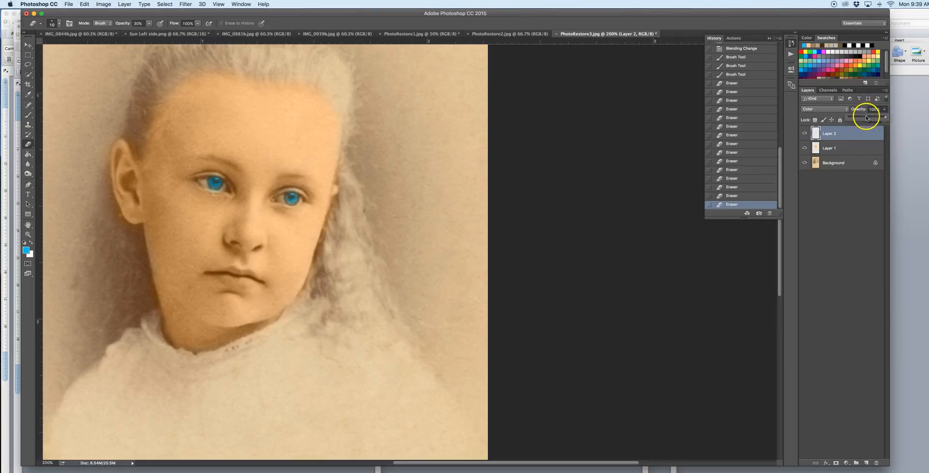
{"action": "left_click_drag", "start_coordinate": [862, 119], "coordinate": [858, 119]}
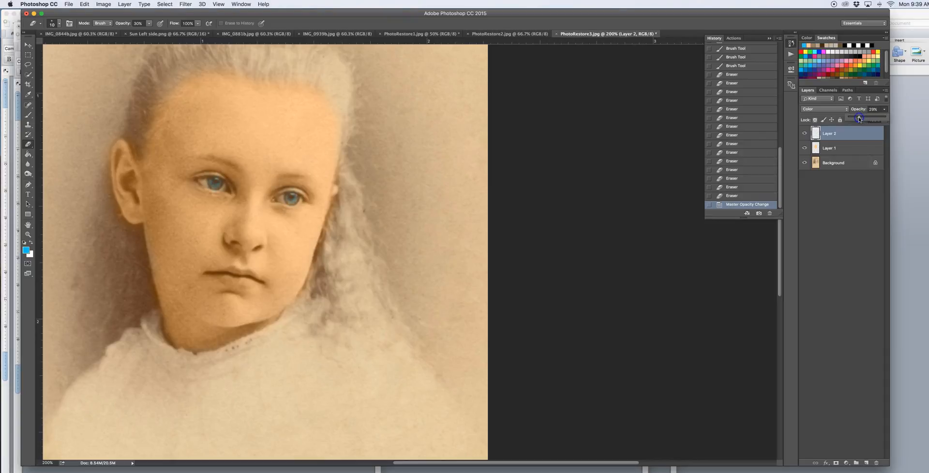
{"action": "left_click", "coordinate": [847, 149]}
{"action": "left_click_drag", "start_coordinate": [882, 111], "coordinate": [868, 120]}
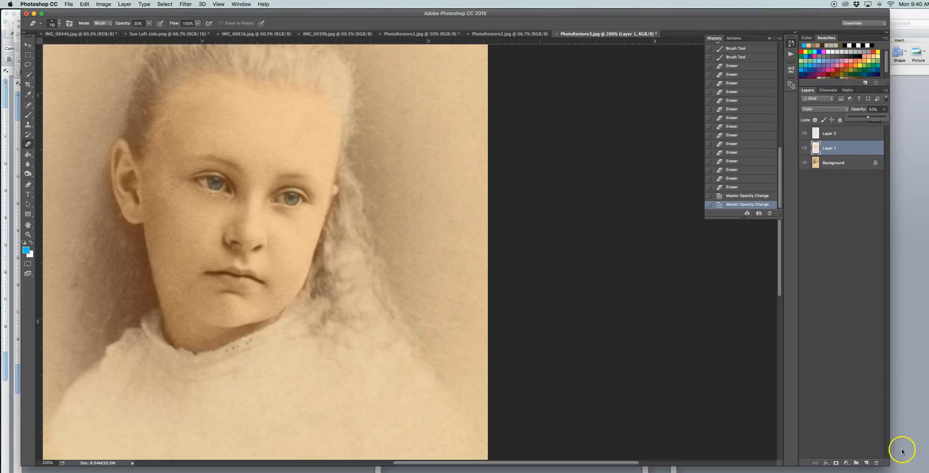
- Add a layer above Layer 1 in Color blend mode and choose a dark yellow swatch for brushing the hair
{"action": "left_click", "coordinate": [866, 463]}
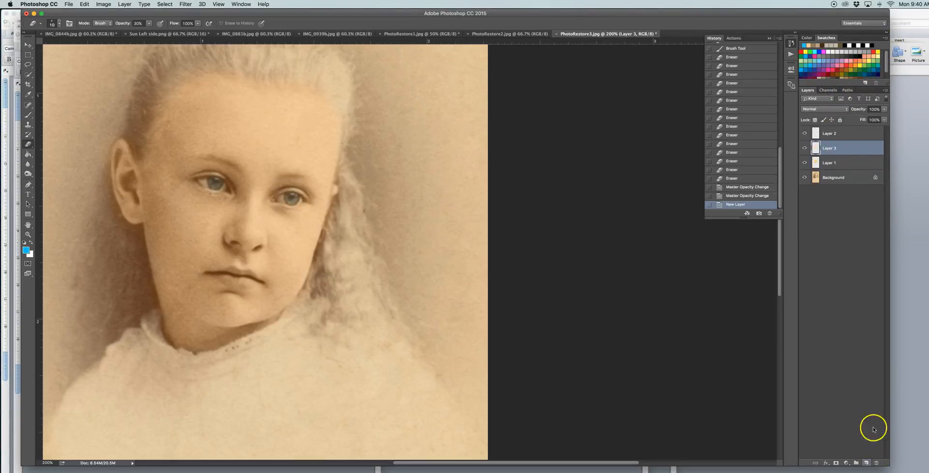
{"action": "left_click", "coordinate": [830, 109]}
{"action": "left_click", "coordinate": [810, 273]}
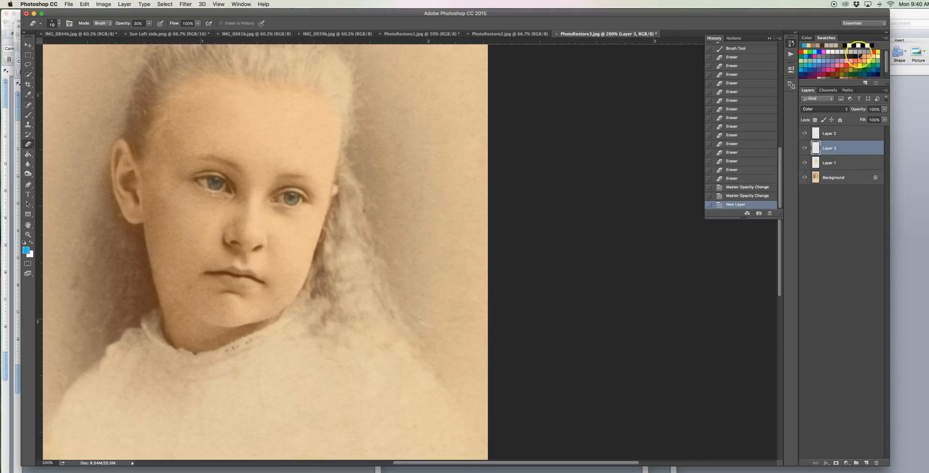
{"action": "left_click", "coordinate": [852, 70]}
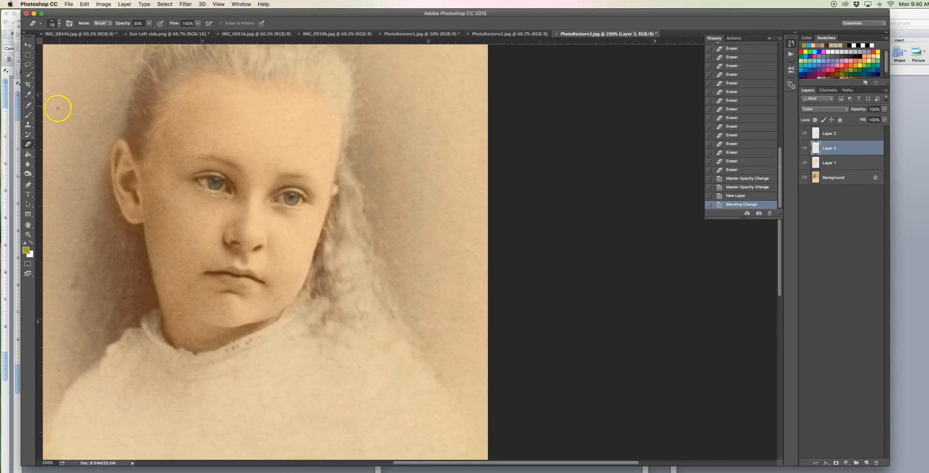
{"action": "left_click", "coordinate": [28, 115]}
{"action": "scroll", "coordinate": [195, 71], "scroll_direction": "up", "scroll_amount": 3}
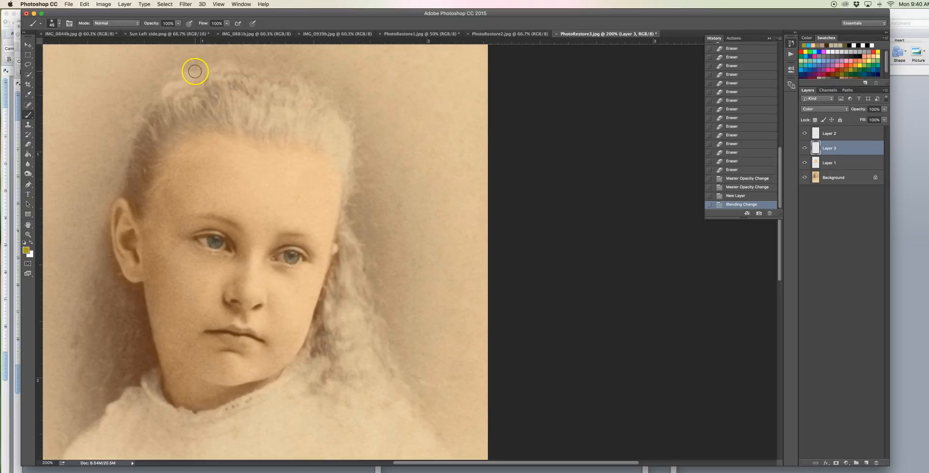
- Enlarge the brush and paint dark yellow over the hair on top of the head, following the hairline
{"action": "key", "text": "bracketright"}
{"action": "key", "text": "bracketright"}
{"action": "key", "text": "bracketright"}
{"action": "key", "text": "bracketright"}
{"action": "key", "text": "bracketright"}
{"action": "key", "text": "bracketright"}
{"action": "mouse_move", "coordinate": [273, 115]}
{"action": "left_mouse_down"}
{"action": "mouse_move", "coordinate": [207, 113]}
{"action": "mouse_move", "coordinate": [158, 146]}
{"action": "left_mouse_up"}
{"action": "mouse_move", "coordinate": [142, 184]}
{"action": "left_mouse_down"}
{"action": "mouse_move", "coordinate": [154, 109]}
{"action": "mouse_move", "coordinate": [171, 91]}
{"action": "mouse_move", "coordinate": [250, 89]}
{"action": "mouse_move", "coordinate": [209, 91]}
{"action": "mouse_move", "coordinate": [251, 95]}
{"action": "mouse_move", "coordinate": [232, 112]}
{"action": "mouse_move", "coordinate": [251, 124]}
{"action": "mouse_move", "coordinate": [283, 114]}
{"action": "mouse_move", "coordinate": [256, 95]}
{"action": "mouse_move", "coordinate": [305, 97]}
{"action": "mouse_move", "coordinate": [335, 144]}
{"action": "mouse_move", "coordinate": [293, 127]}
{"action": "mouse_move", "coordinate": [342, 141]}
{"action": "left_mouse_up"}
- With a smaller brush, paint yellow over the long hair falling beside the cheek onto the shoulder
{"action": "key", "text": "bracketleft"}
{"action": "key", "text": "bracketleft"}
{"action": "key", "text": "bracketleft"}
{"action": "mouse_move", "coordinate": [344, 235]}
{"action": "left_mouse_down"}
{"action": "mouse_move", "coordinate": [366, 352]}
{"action": "mouse_move", "coordinate": [396, 403]}
{"action": "left_mouse_up"}
{"action": "mouse_move", "coordinate": [358, 370]}
{"action": "left_mouse_down"}
{"action": "mouse_move", "coordinate": [331, 365]}
{"action": "mouse_move", "coordinate": [337, 293]}
{"action": "left_mouse_up"}
{"action": "mouse_move", "coordinate": [320, 347]}
{"action": "left_mouse_down"}
{"action": "mouse_move", "coordinate": [298, 386]}
{"action": "mouse_move", "coordinate": [369, 398]}
{"action": "mouse_move", "coordinate": [353, 254]}
{"action": "mouse_move", "coordinate": [369, 332]}
{"action": "mouse_move", "coordinate": [426, 434]}
{"action": "left_mouse_up"}
- Reduce the brush to 60, paint the hair behind the ear yellow, and fill gaps in the long hair
{"action": "key", "text": "bracketleft"}
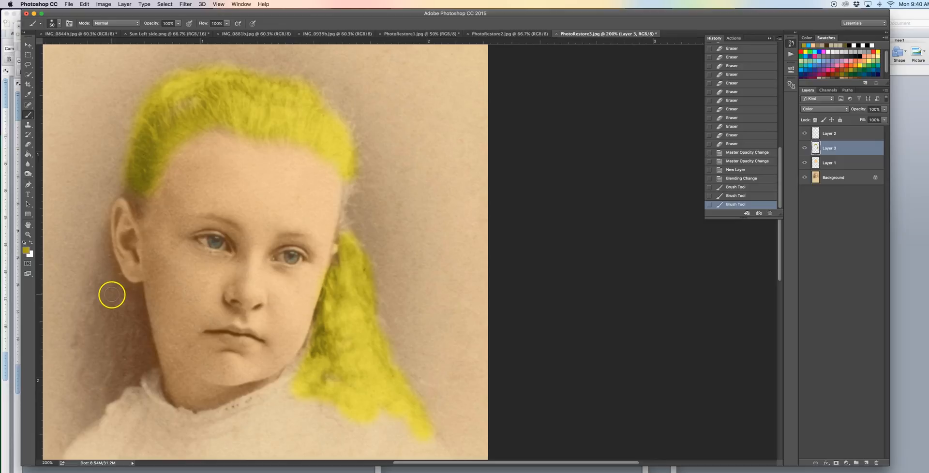
{"action": "mouse_move", "coordinate": [101, 244]}
{"action": "left_mouse_down"}
{"action": "mouse_move", "coordinate": [84, 362]}
{"action": "mouse_move", "coordinate": [114, 289]}
{"action": "left_mouse_up"}
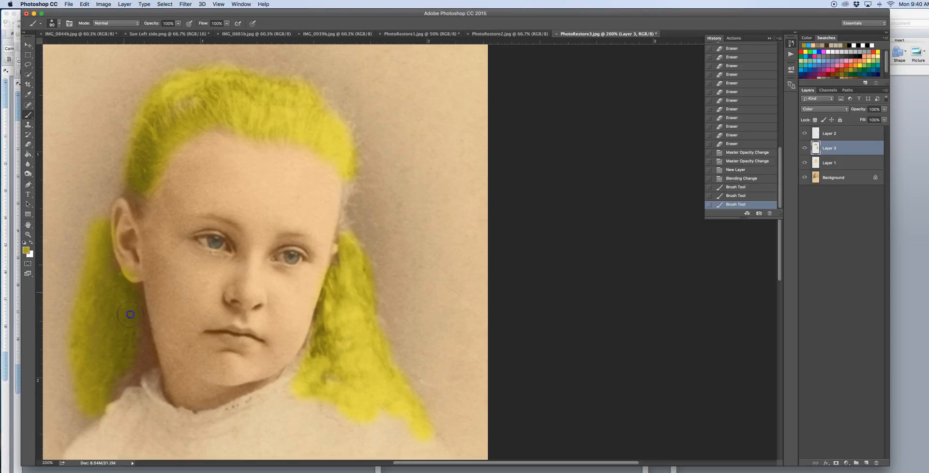
{"action": "left_click_drag", "start_coordinate": [120, 387], "coordinate": [136, 319]}
{"action": "left_click", "coordinate": [353, 376]}
{"action": "left_click", "coordinate": [339, 378]}
{"action": "scroll", "coordinate": [377, 381], "scroll_direction": "down", "scroll_amount": 2}
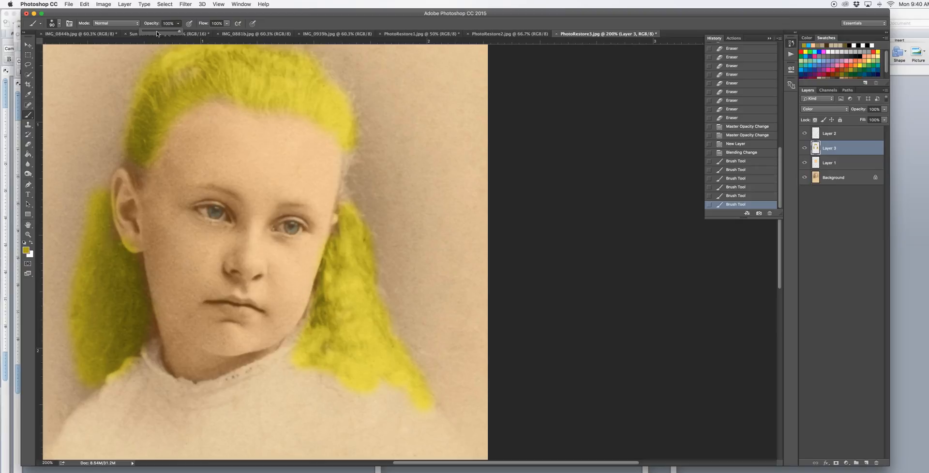
- Lower the brush opacity to 29% and, at size 100, blend yellow along the outer edge of the long hair
{"action": "left_click", "coordinate": [156, 32]}
{"action": "left_click", "coordinate": [353, 235]}
{"action": "key", "text": "bracketright"}
{"action": "key", "text": "bracketright"}
{"action": "key", "text": "bracketleft"}
{"action": "mouse_move", "coordinate": [351, 161]}
{"action": "left_mouse_down"}
{"action": "mouse_move", "coordinate": [352, 261]}
{"action": "mouse_move", "coordinate": [373, 325]}
{"action": "mouse_move", "coordinate": [365, 276]}
{"action": "mouse_move", "coordinate": [425, 388]}
{"action": "mouse_move", "coordinate": [418, 403]}
{"action": "mouse_move", "coordinate": [310, 367]}
{"action": "mouse_move", "coordinate": [317, 381]}
{"action": "mouse_move", "coordinate": [434, 409]}
{"action": "mouse_move", "coordinate": [454, 423]}
{"action": "left_mouse_up"}
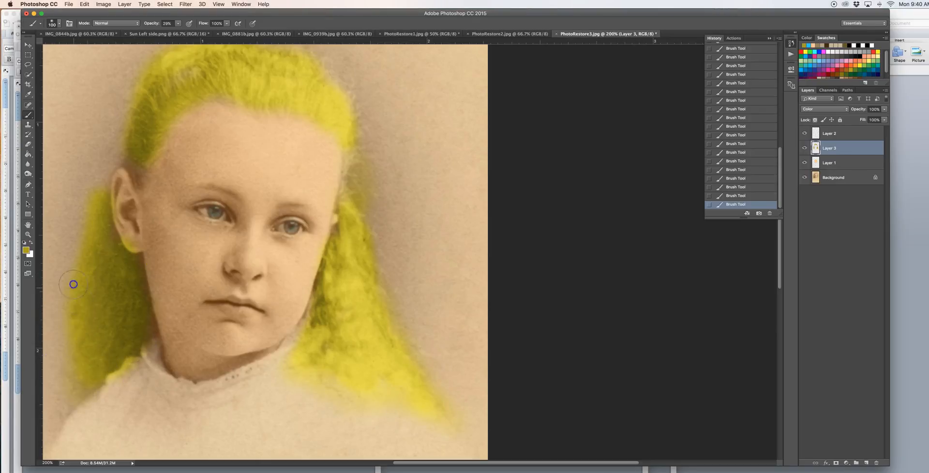
- Reduce the brush to 60 and touch up the yellow along the forehead hairline
{"action": "key", "text": "bracketleft"}
{"action": "key", "text": "bracketleft"}
{"action": "key", "text": "bracketleft"}
{"action": "key", "text": "bracketleft"}
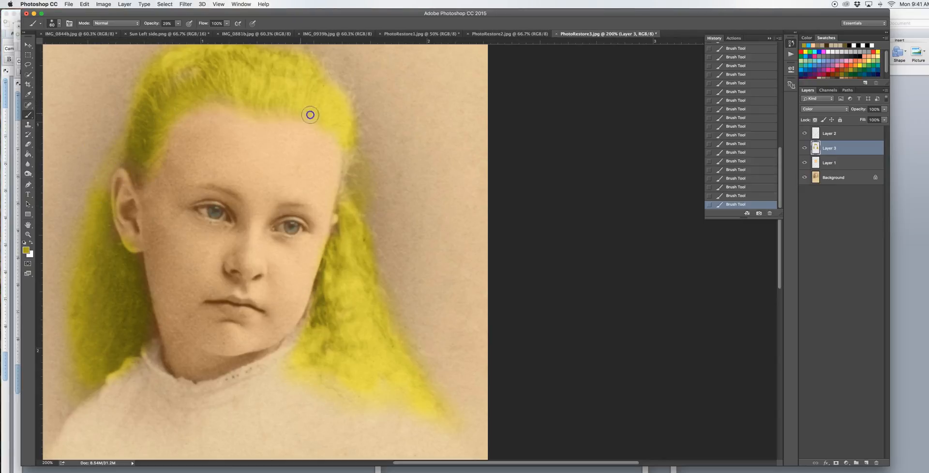
{"action": "scroll", "coordinate": [349, 196], "scroll_direction": "up", "scroll_amount": 3}
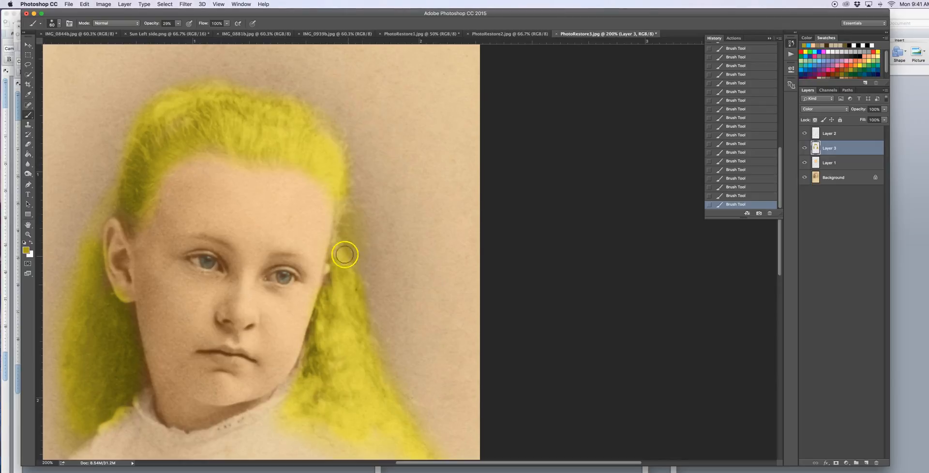
- Tint both eyebrows yellow with a smaller brush
{"action": "key", "text": "bracketleft"}
{"action": "key", "text": "bracketleft"}
{"action": "key", "text": "bracketleft"}
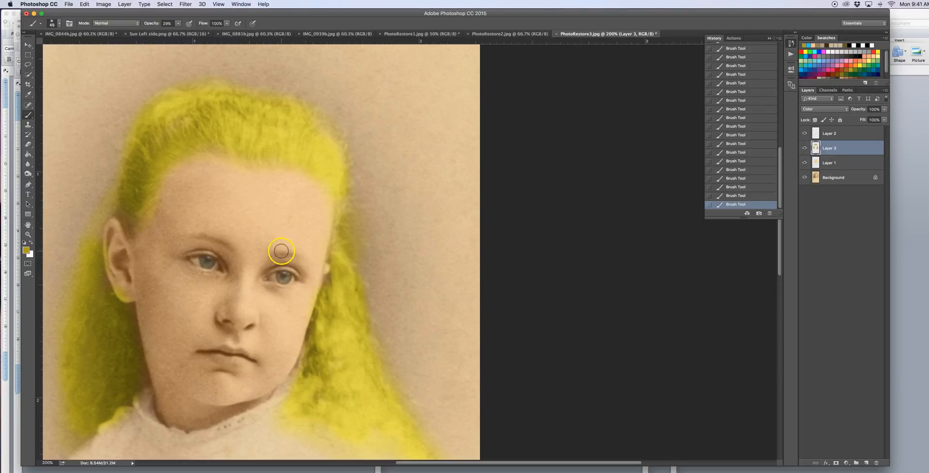
{"action": "left_click_drag", "start_coordinate": [299, 255], "coordinate": [320, 265]}
{"action": "left_click_drag", "start_coordinate": [278, 254], "coordinate": [300, 256]}
{"action": "left_click_drag", "start_coordinate": [231, 249], "coordinate": [152, 231]}
- Erase the yellow spill from the ear with the Eraser at size 30, raising its opacity to 100%
{"action": "left_click", "coordinate": [28, 143]}
{"action": "key", "text": "bracketright"}
{"action": "key", "text": "bracketright"}
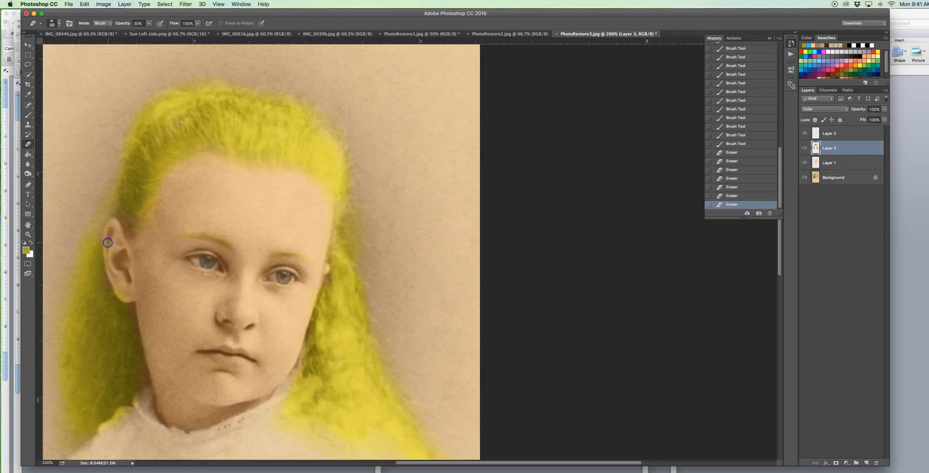
{"action": "left_click", "coordinate": [150, 23]}
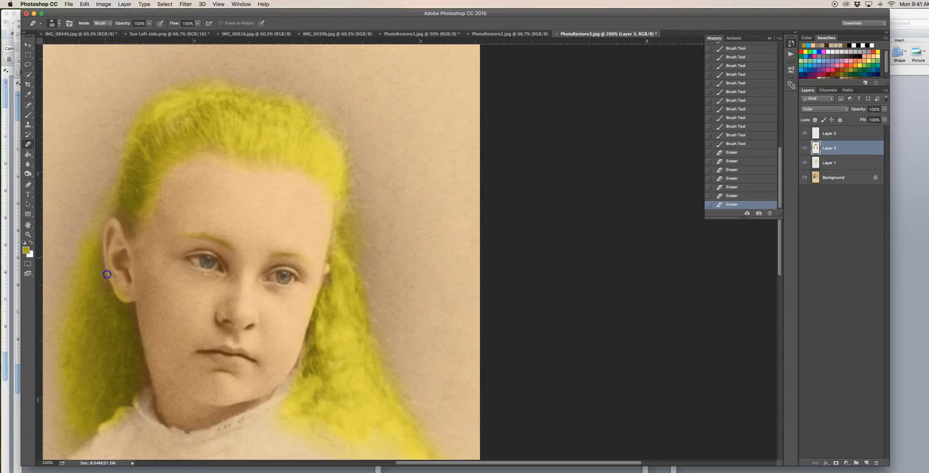
{"action": "left_click", "coordinate": [120, 264]}
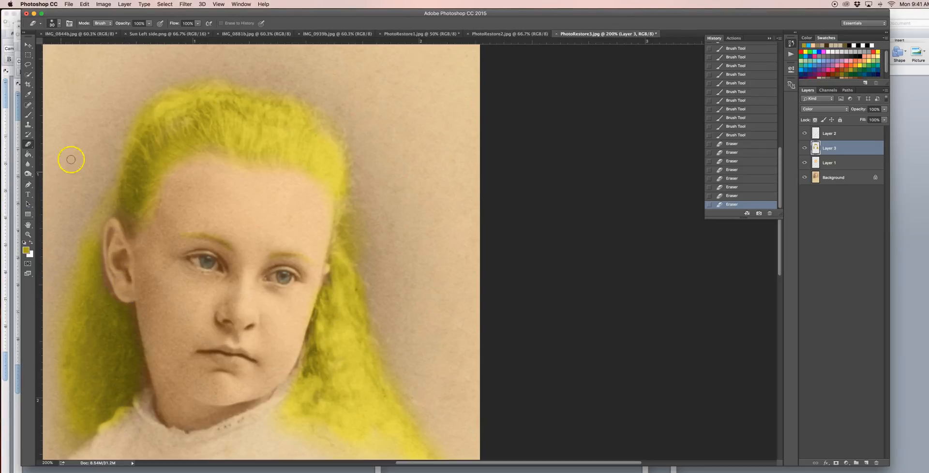
- Brush yellow back into the hair around the ear and lower Layer 3's opacity to 12%
{"action": "left_click", "coordinate": [28, 116]}
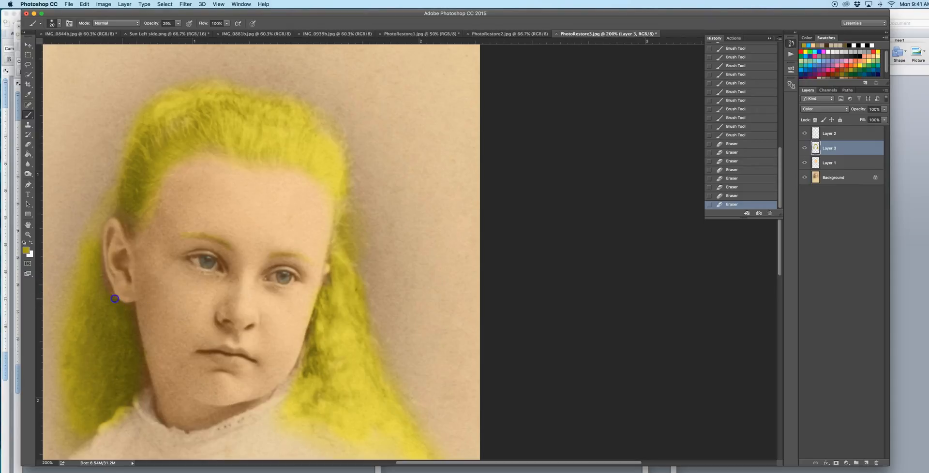
{"action": "left_click_drag", "start_coordinate": [130, 307], "coordinate": [132, 308]}
{"action": "left_click_drag", "start_coordinate": [110, 209], "coordinate": [92, 238]}
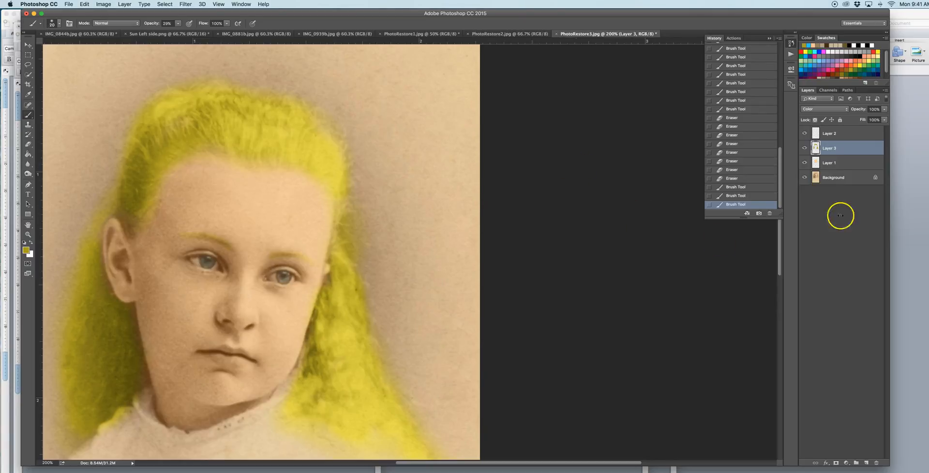
{"action": "left_click_drag", "start_coordinate": [884, 109], "coordinate": [852, 119]}
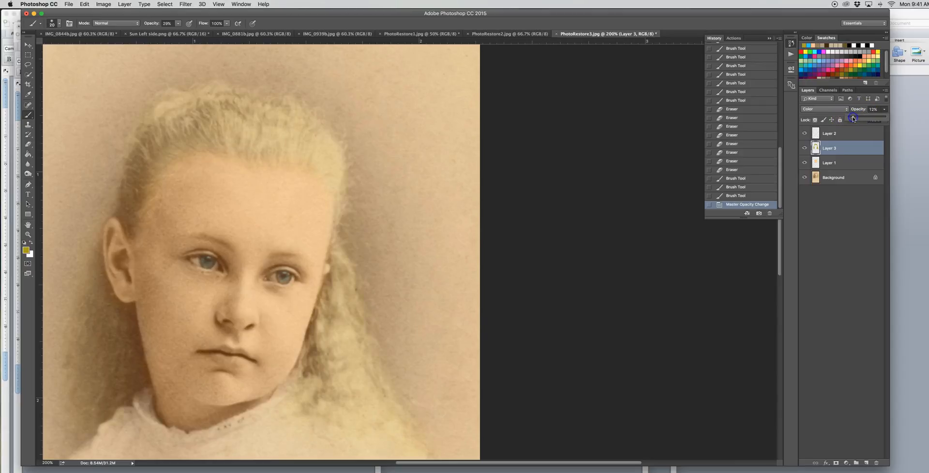
{"action": "left_click", "coordinate": [853, 119]}
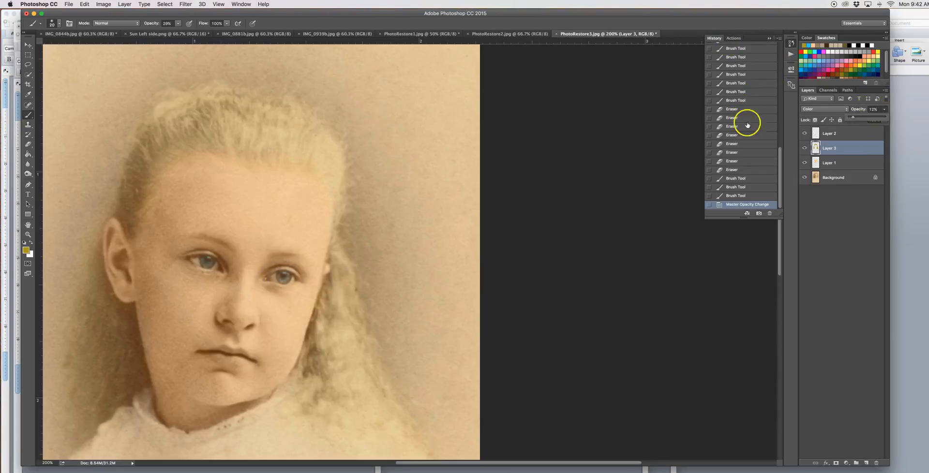
- Add a layer above Layer 3 in Color blend mode and choose a pink swatch for the skin blush
{"action": "left_click", "coordinate": [867, 463]}
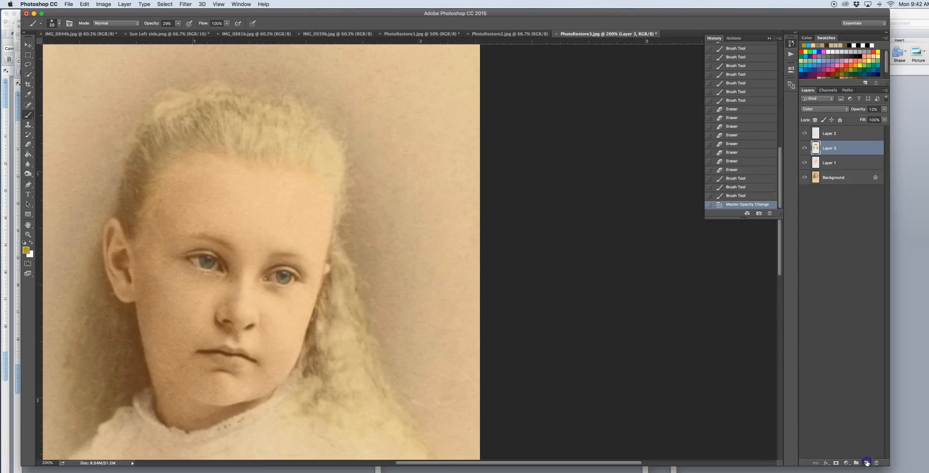
{"action": "left_click", "coordinate": [830, 109]}
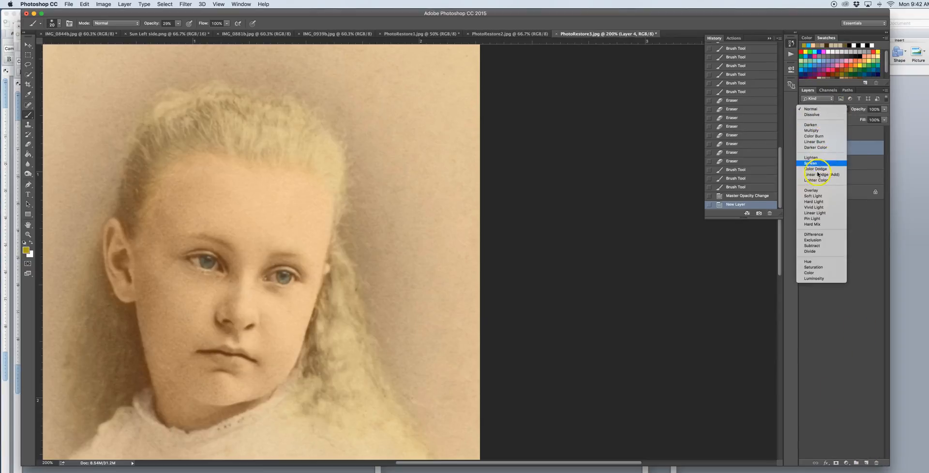
{"action": "left_click", "coordinate": [809, 272]}
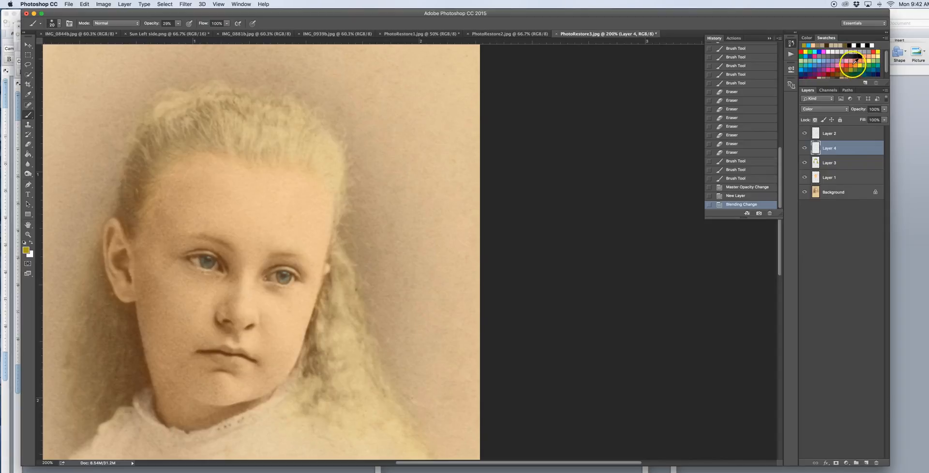
{"action": "left_click", "coordinate": [847, 60]}
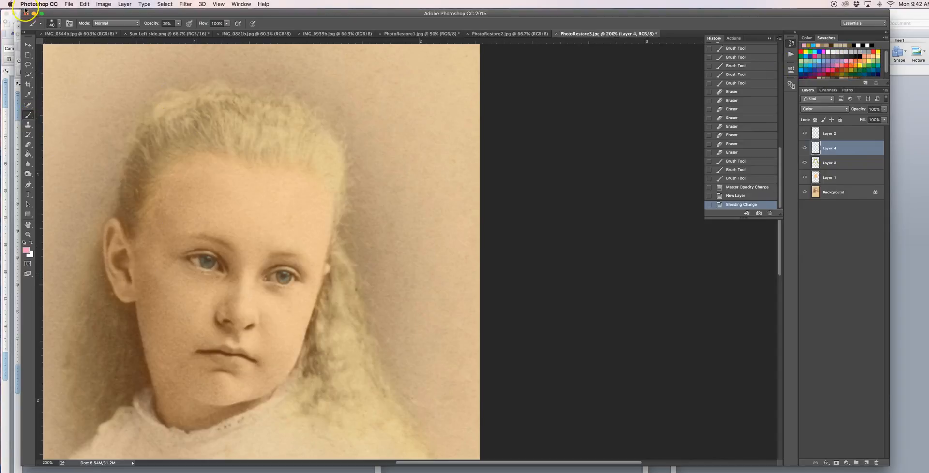
- Enlarge the soft brush to 175 px and dab pink blush onto both cheeks
{"action": "left_click", "coordinate": [54, 24]}
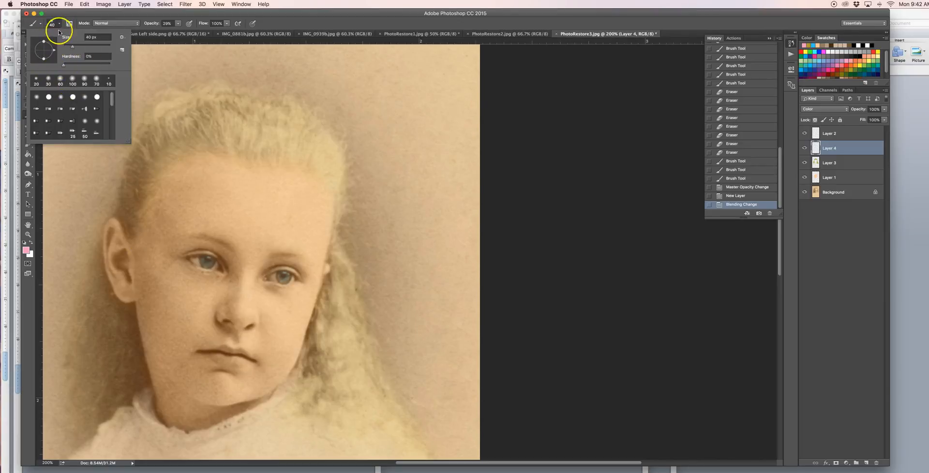
{"action": "left_click", "coordinate": [77, 57]}
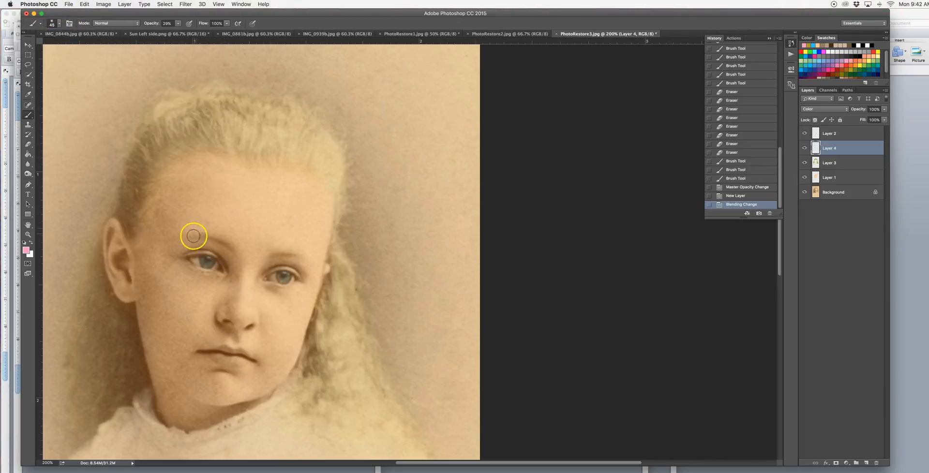
{"action": "key", "text": "bracketright"}
{"action": "key", "text": "bracketright"}
{"action": "key", "text": "bracketright"}
{"action": "key", "text": "bracketright"}
{"action": "key", "text": "bracketright"}
{"action": "key", "text": "bracketright"}
{"action": "key", "text": "bracketright"}
{"action": "key", "text": "bracketright"}
{"action": "key", "text": "bracketright"}
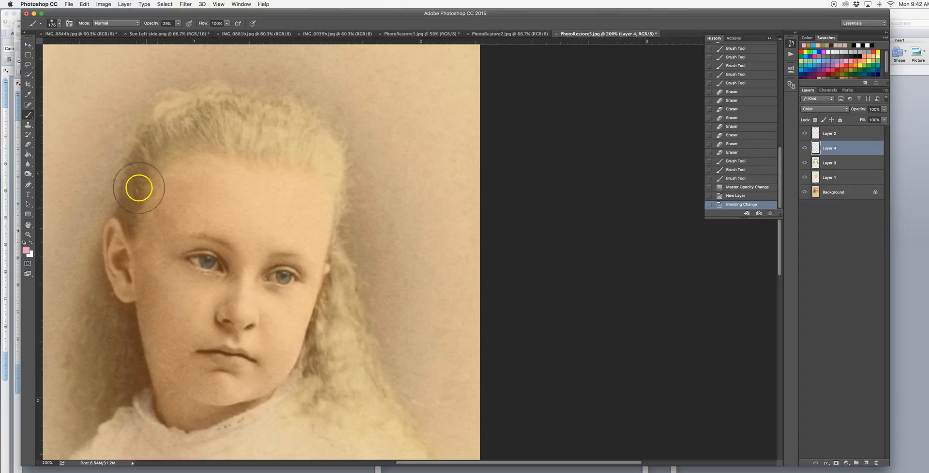
{"action": "left_click", "coordinate": [60, 24]}
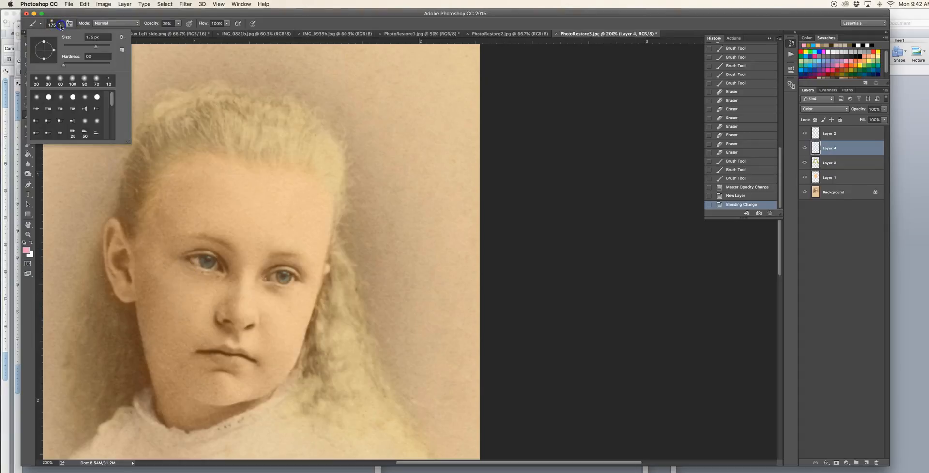
{"action": "left_click", "coordinate": [61, 26]}
{"action": "left_click", "coordinate": [182, 314]}
{"action": "left_click", "coordinate": [164, 304]}
{"action": "left_click", "coordinate": [284, 315]}
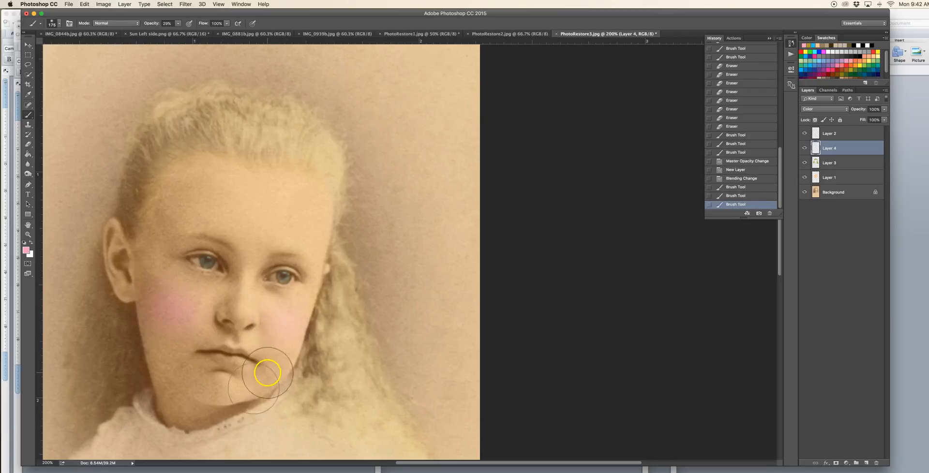
- Reduce the brush to 125 and dab pink across the forehead just below the hairline
{"action": "key", "text": "bracketleft"}
{"action": "key", "text": "bracketleft"}
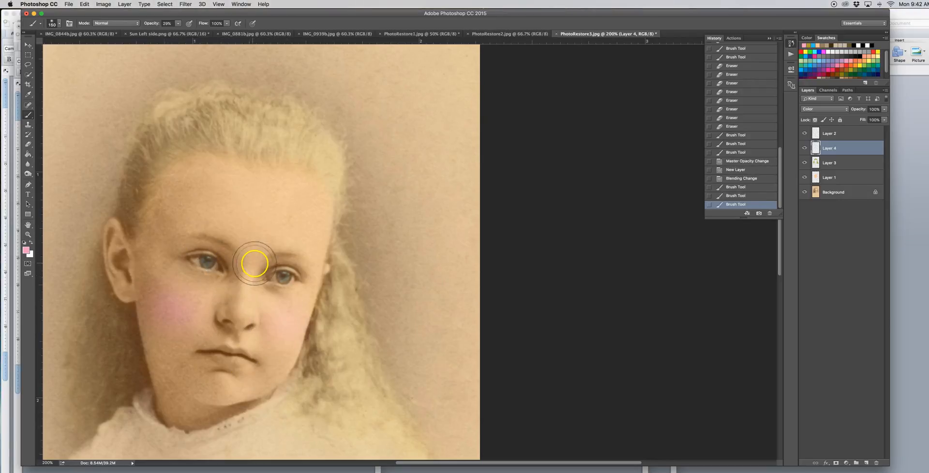
{"action": "left_click", "coordinate": [196, 172]}
{"action": "left_click", "coordinate": [197, 173]}
{"action": "left_click", "coordinate": [215, 174]}
{"action": "left_click", "coordinate": [310, 183]}
{"action": "left_click", "coordinate": [315, 192]}
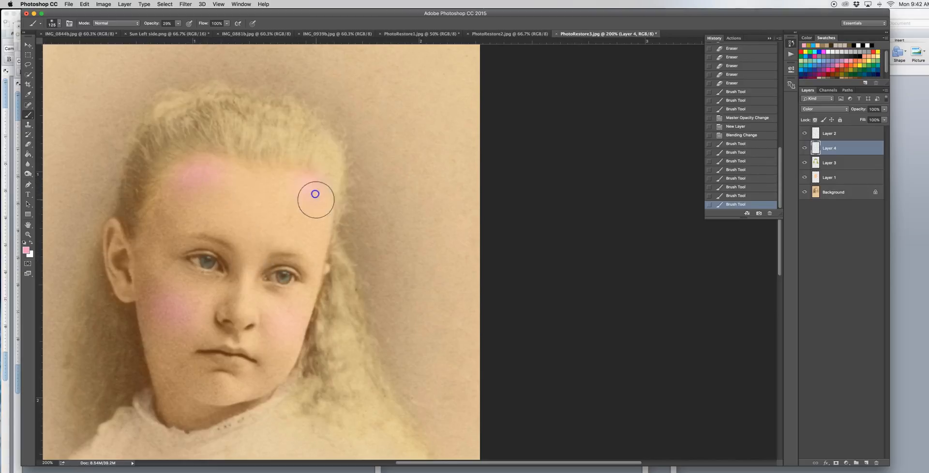
{"action": "left_click", "coordinate": [276, 189]}
{"action": "left_click", "coordinate": [234, 182]}
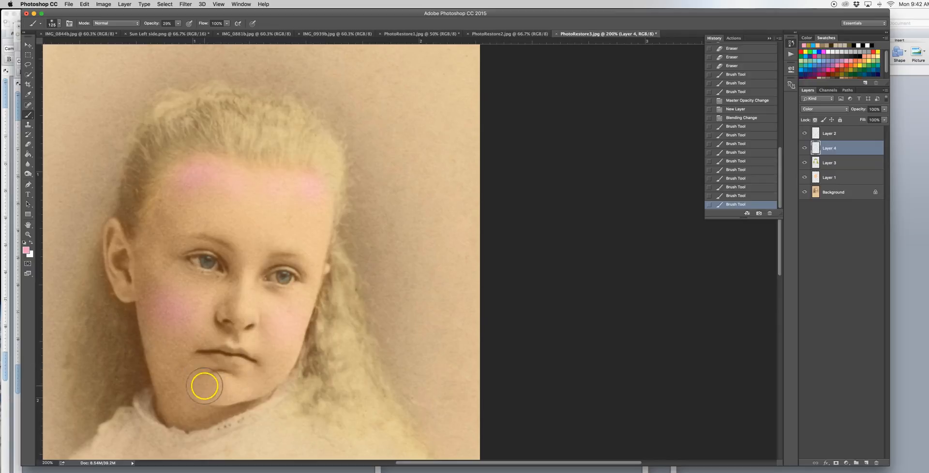
- With a smaller brush, dab pink onto the nose, the chin and the temple nearer the ear
{"action": "key", "text": "bracketleft"}
{"action": "key", "text": "bracketleft"}
{"action": "key", "text": "bracketleft"}
{"action": "left_click", "coordinate": [242, 308]}
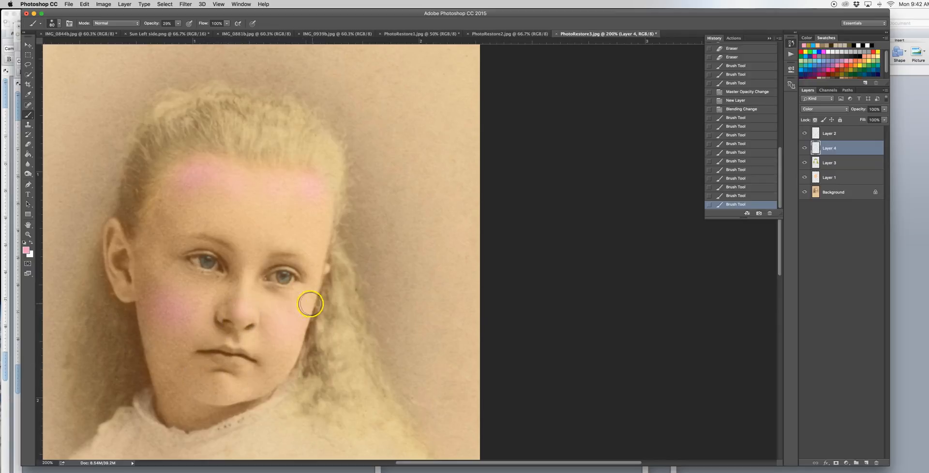
{"action": "left_click", "coordinate": [210, 384]}
{"action": "left_click", "coordinate": [197, 385]}
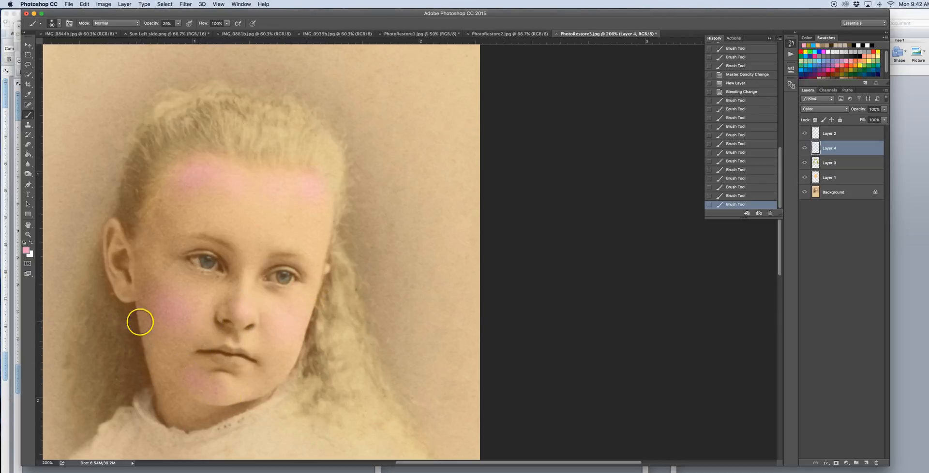
{"action": "left_click", "coordinate": [178, 195]}
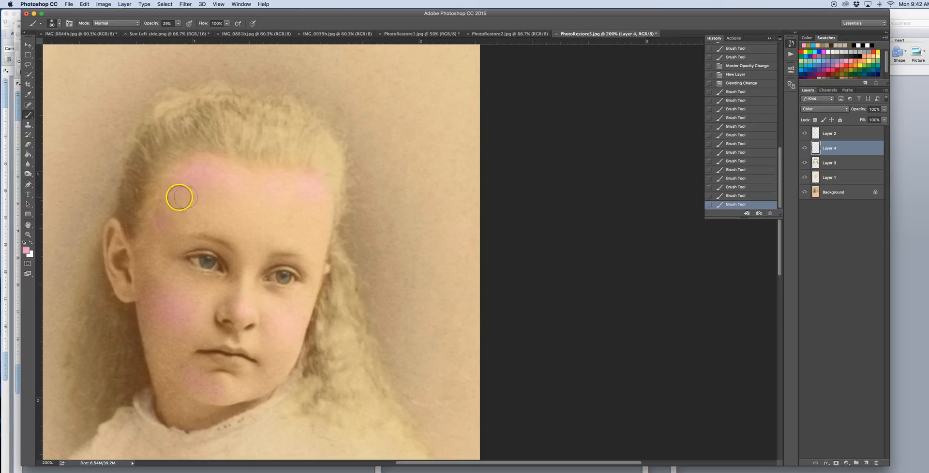
{"action": "left_click", "coordinate": [152, 214]}
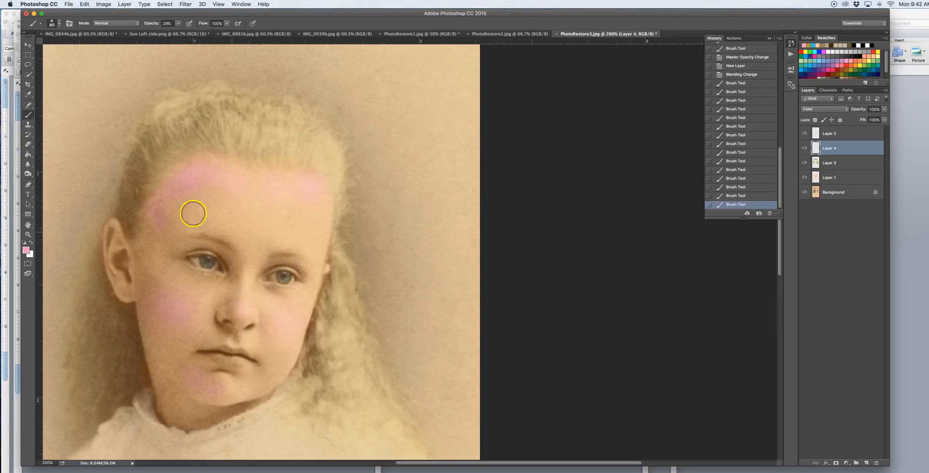
- Enlarge the eraser and trim the pink on the temple and the lower edge of the forehead blush
{"action": "left_click", "coordinate": [28, 145]}
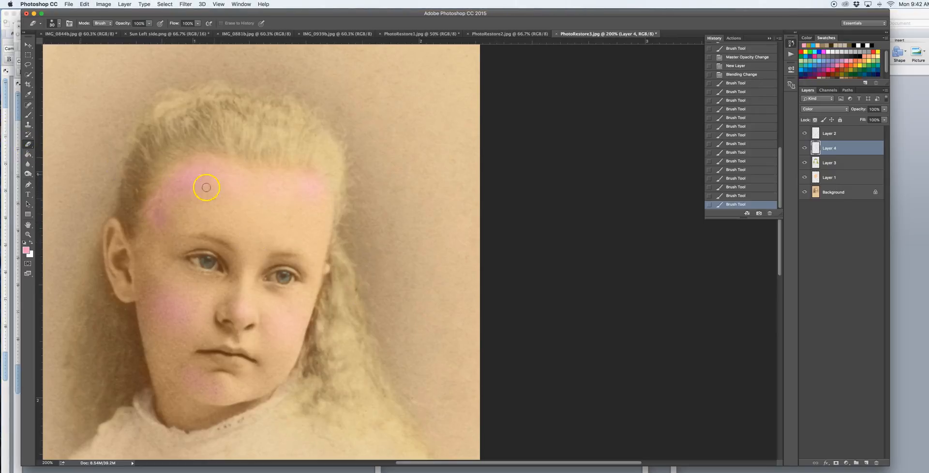
{"action": "key", "text": "bracketright"}
{"action": "key", "text": "bracketright"}
{"action": "left_click", "coordinate": [187, 218]}
{"action": "left_click", "coordinate": [167, 222]}
{"action": "left_click", "coordinate": [161, 224]}
{"action": "left_click", "coordinate": [155, 226]}
{"action": "left_click", "coordinate": [169, 216]}
{"action": "left_click", "coordinate": [203, 205]}
{"action": "left_click", "coordinate": [229, 201]}
- Erase excess pink from the nose, chin and the edges of both cheeks
{"action": "left_click", "coordinate": [230, 287]}
{"action": "left_click", "coordinate": [213, 303]}
{"action": "left_click", "coordinate": [202, 314]}
{"action": "left_click", "coordinate": [174, 327]}
{"action": "left_click", "coordinate": [155, 327]}
{"action": "left_click", "coordinate": [231, 313]}
{"action": "left_click", "coordinate": [286, 315]}
{"action": "left_click", "coordinate": [210, 386]}
{"action": "left_click", "coordinate": [187, 380]}
{"action": "left_click", "coordinate": [214, 403]}
{"action": "left_click", "coordinate": [190, 376]}
{"action": "left_click", "coordinate": [190, 321]}
{"action": "left_click", "coordinate": [185, 292]}
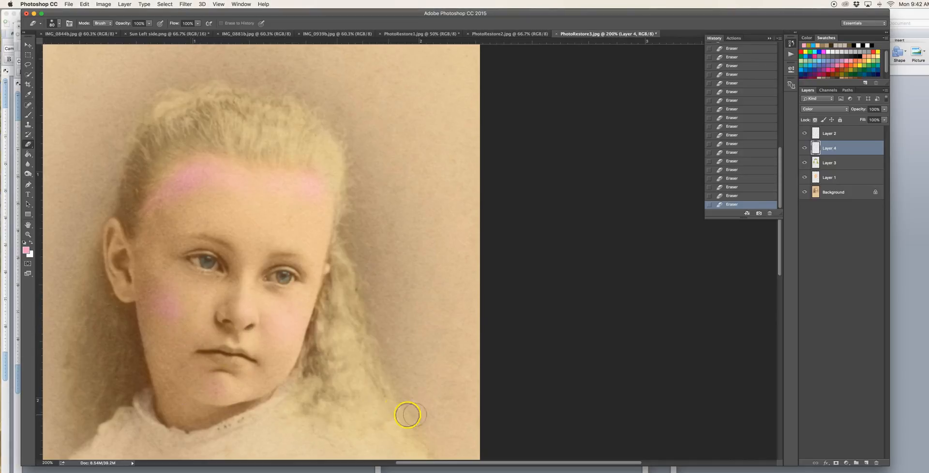
- Dab pink back onto the cheek nearer the ear and lower Layer 4's opacity to 28%
{"action": "left_click", "coordinate": [28, 114]}
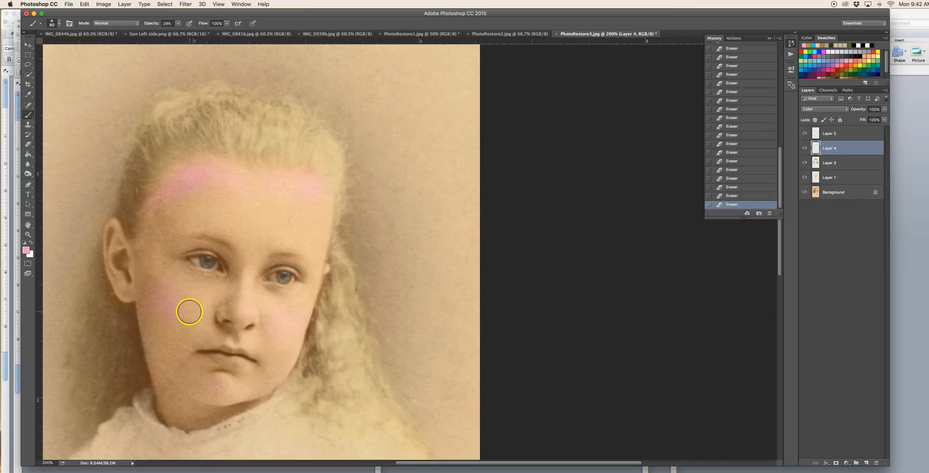
{"action": "left_click", "coordinate": [187, 315]}
{"action": "key", "text": "bracketright"}
{"action": "left_click", "coordinate": [169, 305]}
{"action": "left_click", "coordinate": [172, 308]}
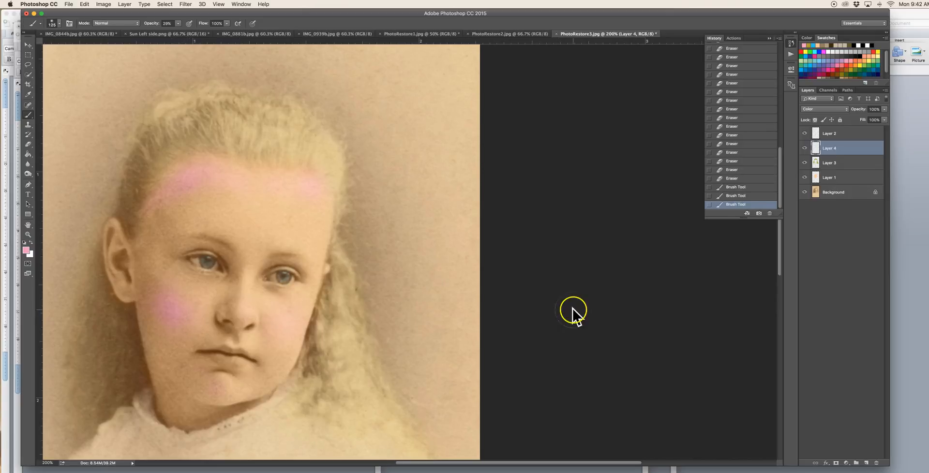
{"action": "left_click", "coordinate": [884, 110]}
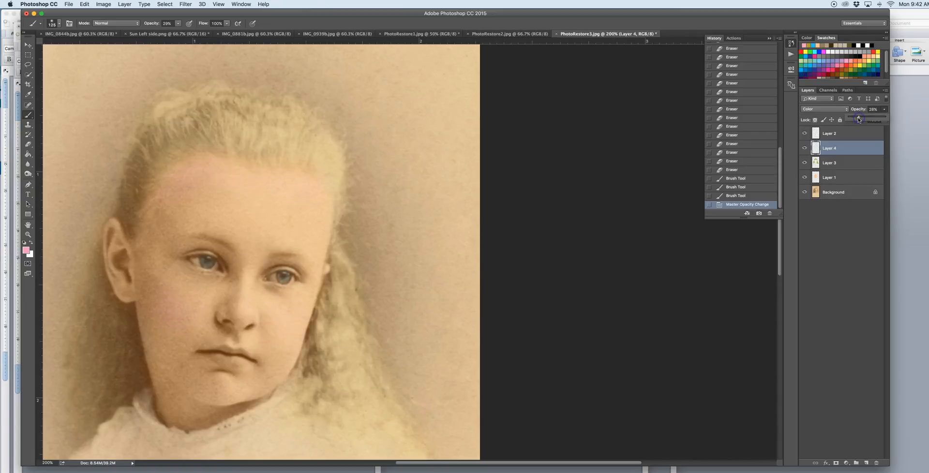
- Raise Layer 4's opacity to 42% and set the eraser's opacity to 19%
{"action": "left_click_drag", "start_coordinate": [864, 119], "coordinate": [865, 119]}
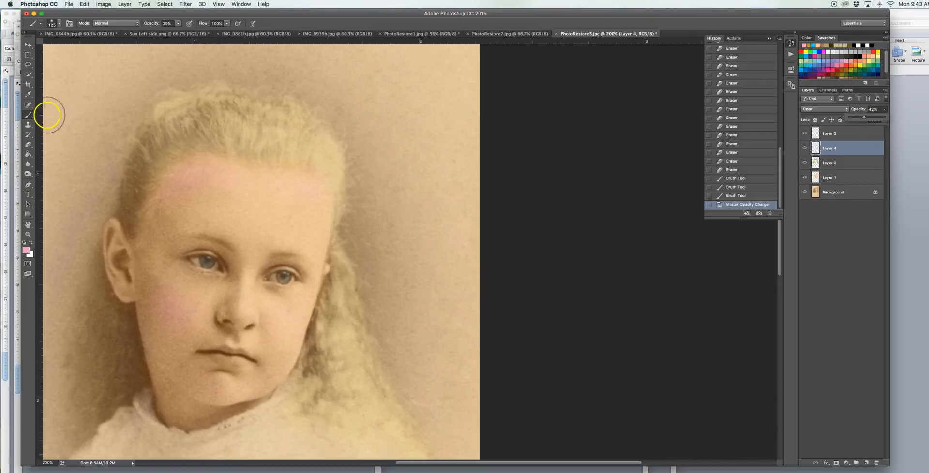
{"action": "left_click", "coordinate": [28, 144]}
{"action": "left_click", "coordinate": [150, 23]}
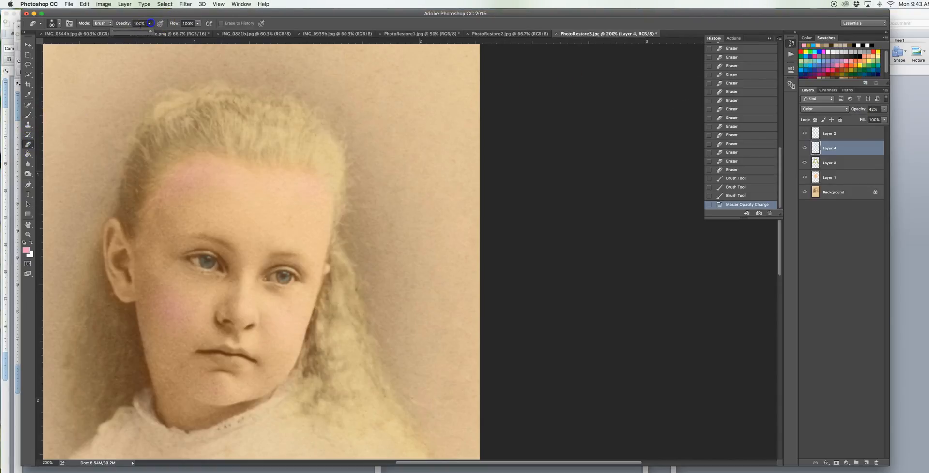
{"action": "left_click_drag", "start_coordinate": [112, 44], "coordinate": [120, 33]}
- Enlarge the eraser to size 200 and fade the pink across the forehead and on the cheek nearer the ear
{"action": "left_click", "coordinate": [266, 184]}
{"action": "key", "text": "bracketright"}
{"action": "key", "text": "bracketright"}
{"action": "key", "text": "bracketright"}
{"action": "key", "text": "bracketright"}
{"action": "key", "text": "bracketright"}
{"action": "key", "text": "bracketright"}
{"action": "mouse_move", "coordinate": [307, 190]}
{"action": "left_mouse_down"}
{"action": "mouse_move", "coordinate": [237, 183]}
{"action": "mouse_move", "coordinate": [176, 190]}
{"action": "left_mouse_up"}
{"action": "mouse_move", "coordinate": [223, 162]}
{"action": "left_mouse_down"}
{"action": "mouse_move", "coordinate": [307, 192]}
{"action": "mouse_move", "coordinate": [150, 173]}
{"action": "left_mouse_up"}
{"action": "mouse_move", "coordinate": [150, 173]}
{"action": "left_mouse_down"}
{"action": "mouse_move", "coordinate": [174, 187]}
{"action": "mouse_move", "coordinate": [308, 191]}
{"action": "mouse_move", "coordinate": [269, 179]}
{"action": "left_mouse_up"}
{"action": "left_click_drag", "start_coordinate": [268, 178], "coordinate": [200, 165]}
{"action": "mouse_move", "coordinate": [200, 165]}
{"action": "left_mouse_down"}
{"action": "mouse_move", "coordinate": [228, 166]}
{"action": "mouse_move", "coordinate": [173, 178]}
{"action": "mouse_move", "coordinate": [137, 228]}
{"action": "left_mouse_up"}
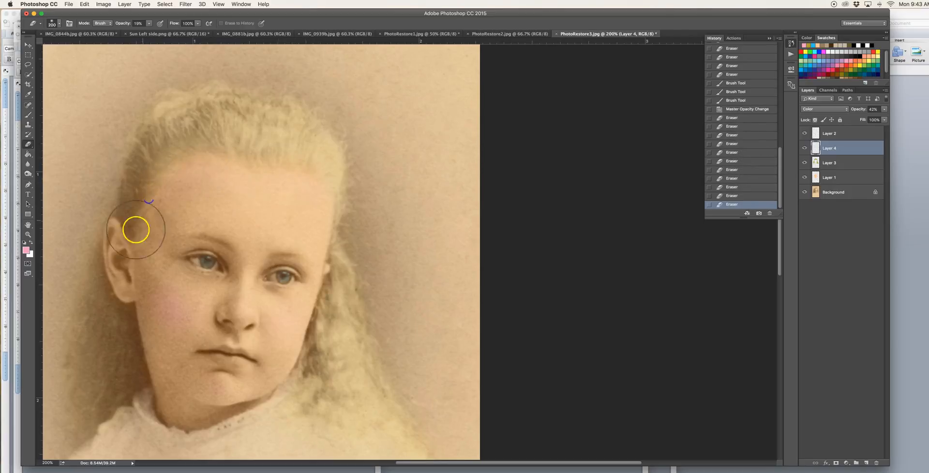
{"action": "mouse_move", "coordinate": [200, 300]}
{"action": "left_mouse_down"}
{"action": "mouse_move", "coordinate": [172, 313]}
{"action": "mouse_move", "coordinate": [174, 305]}
{"action": "left_mouse_up"}
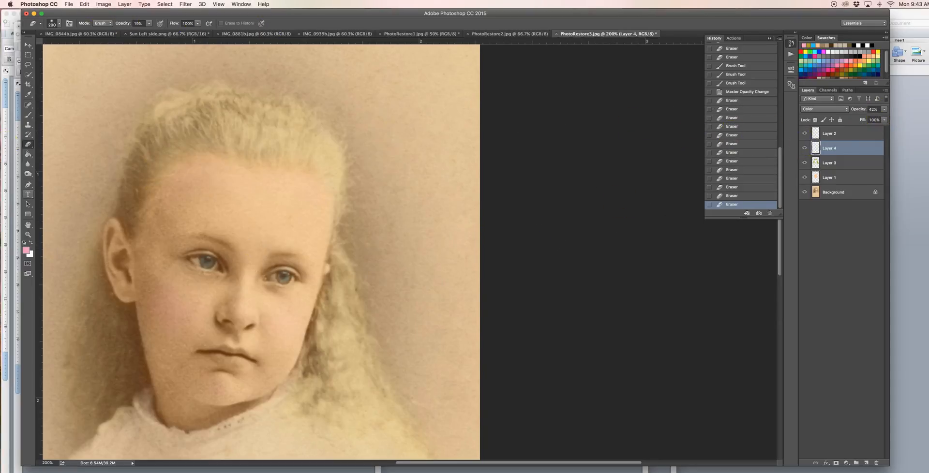
- Tint the lips a deeper pink with a small brush and fade the blush around the lower far cheek with the eraser
{"action": "left_click", "coordinate": [27, 115]}
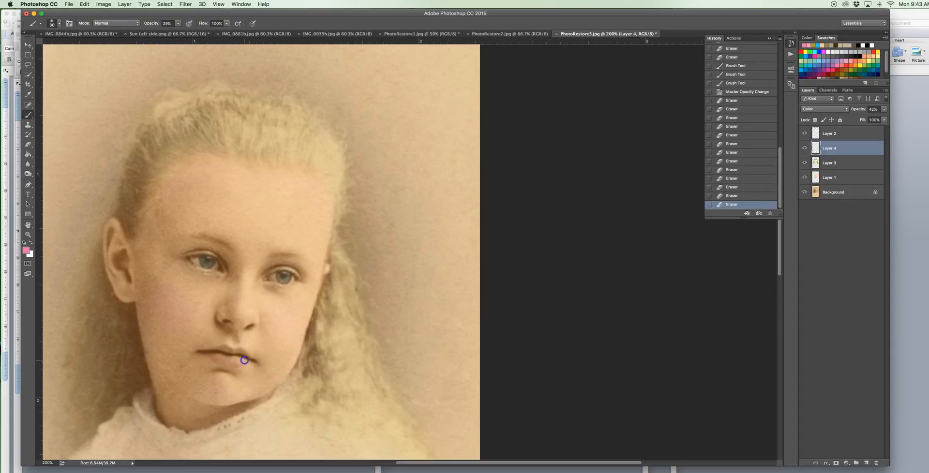
{"action": "mouse_move", "coordinate": [242, 352]}
{"action": "left_mouse_down"}
{"action": "mouse_move", "coordinate": [261, 358]}
{"action": "mouse_move", "coordinate": [238, 360]}
{"action": "left_mouse_up"}
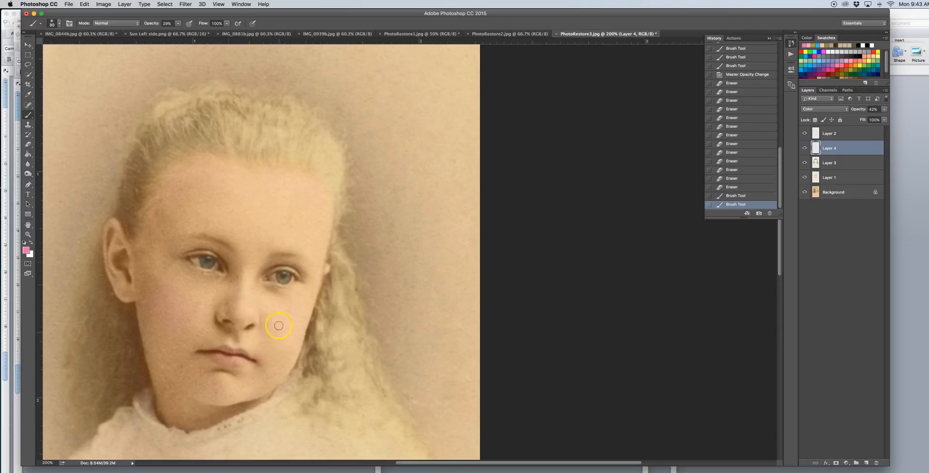
{"action": "left_click", "coordinate": [27, 144]}
{"action": "left_click", "coordinate": [282, 354]}
{"action": "left_click", "coordinate": [280, 351]}
{"action": "left_click", "coordinate": [280, 350]}
{"action": "left_click", "coordinate": [283, 351]}
{"action": "left_click", "coordinate": [285, 350]}
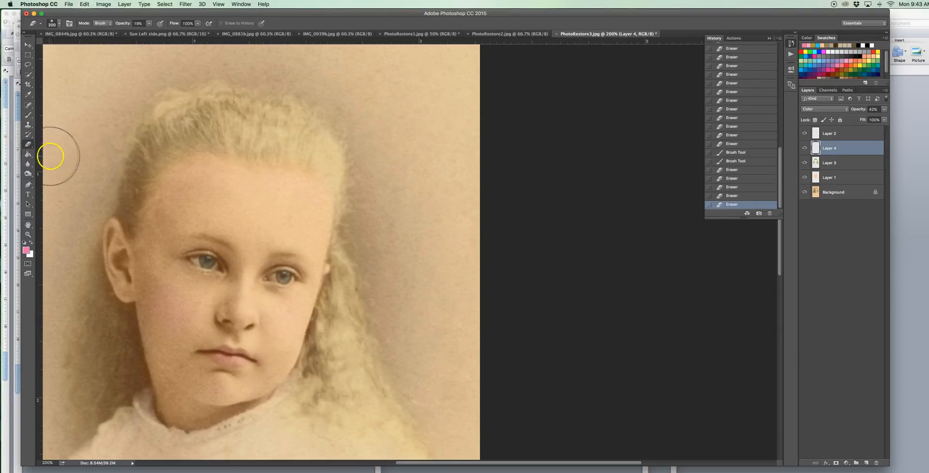
- Dab light pink with the brush onto the cheek farther from the ear
{"action": "left_click", "coordinate": [28, 115]}
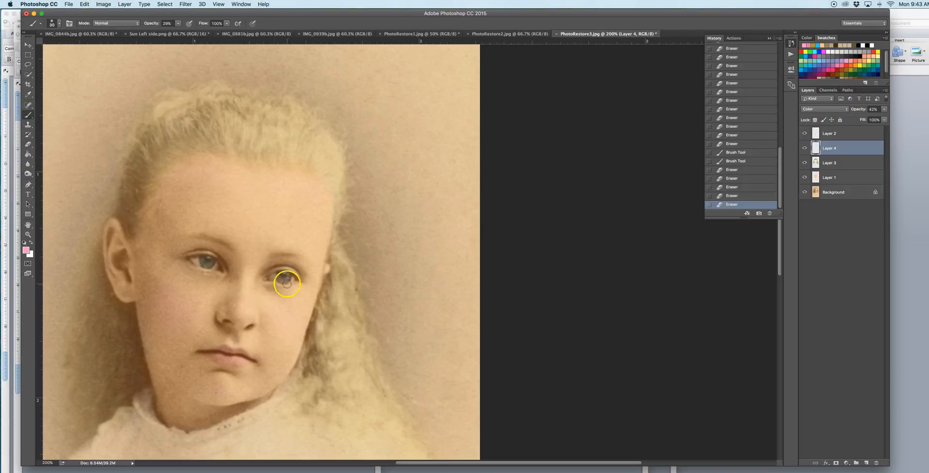
{"action": "left_click", "coordinate": [283, 334]}
{"action": "left_click", "coordinate": [285, 330]}
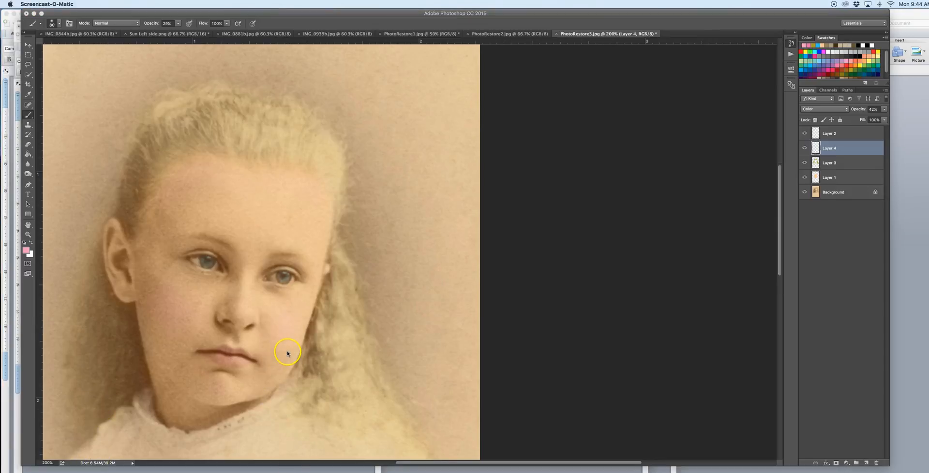
{"action": "left_click", "coordinate": [380, 379]}
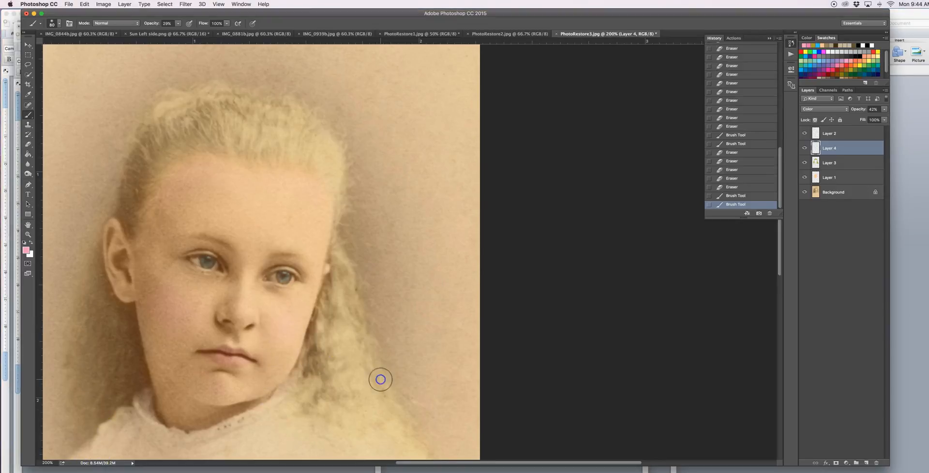
- Fit the whole portrait on screen and lower Layer 4's opacity to 31%
{"action": "key", "text": "super+0"}
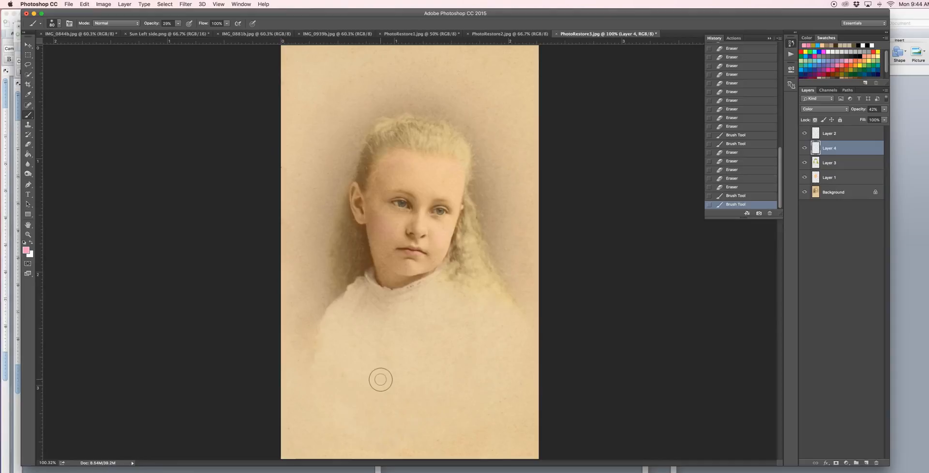
{"action": "left_click", "coordinate": [883, 110]}
{"action": "left_click_drag", "start_coordinate": [865, 119], "coordinate": [863, 119]}
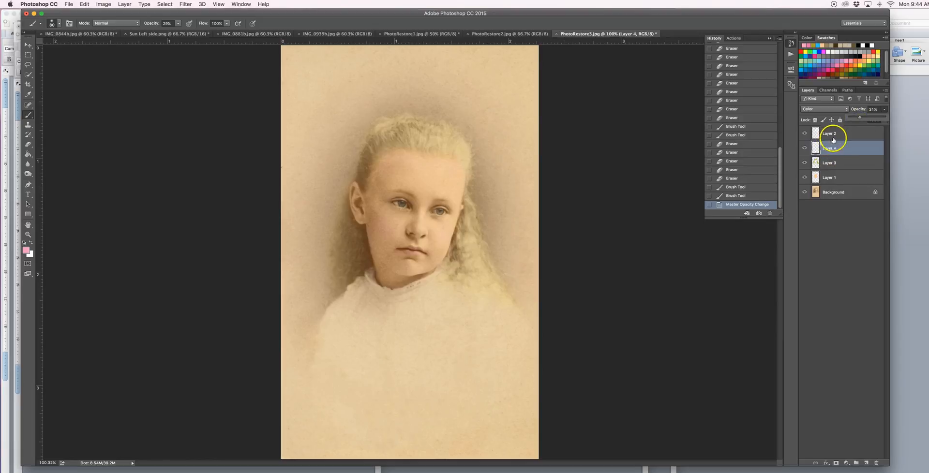
- Add a new layer above Layer 4 and set its blending mode to Color
{"action": "left_click", "coordinate": [862, 462]}
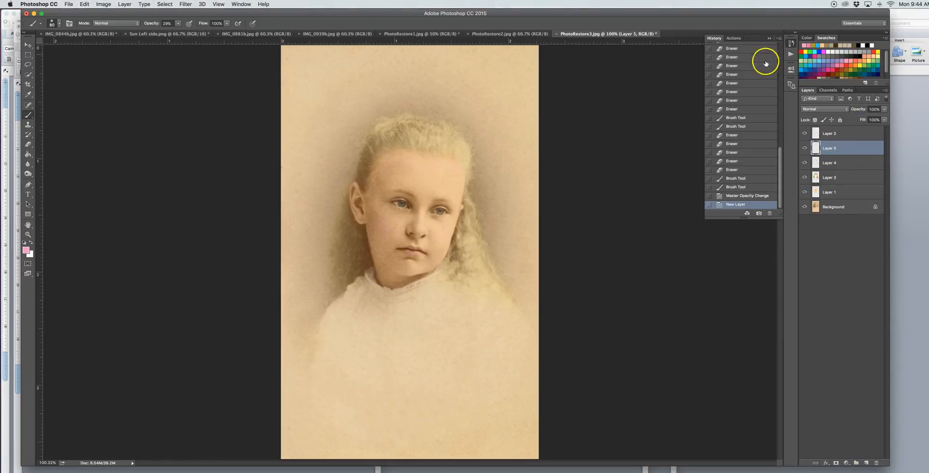
{"action": "left_click", "coordinate": [829, 108]}
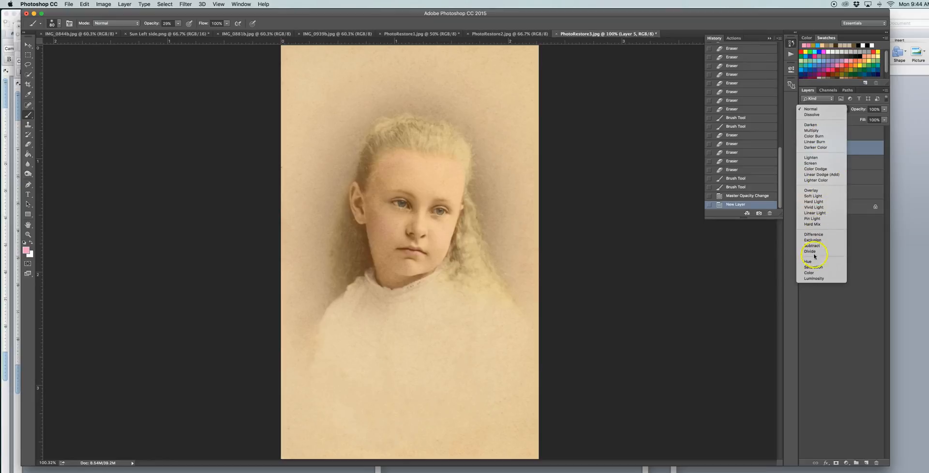
{"action": "left_click", "coordinate": [815, 274]}
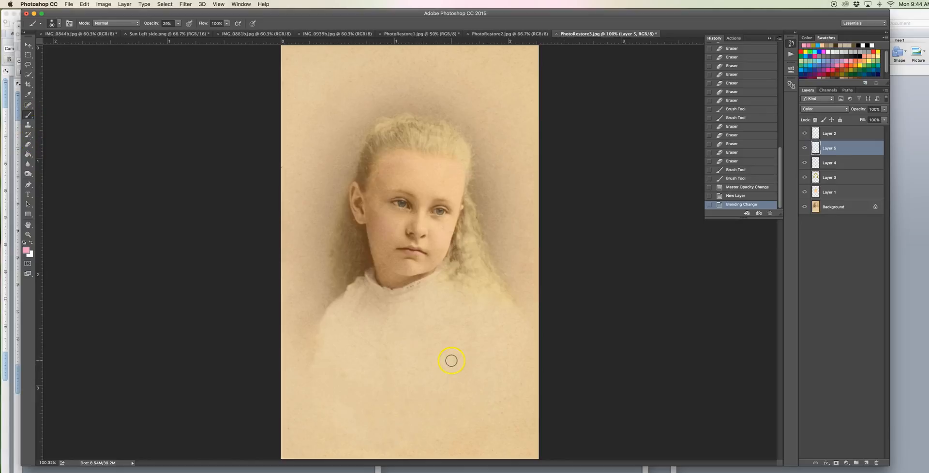
- With a much larger soft brush in light aqua blue, paint over the girl's white dress on Layer 5
{"action": "key", "text": "bracketright"}
{"action": "key", "text": "bracketright"}
{"action": "key", "text": "bracketright"}
{"action": "key", "text": "bracketright"}
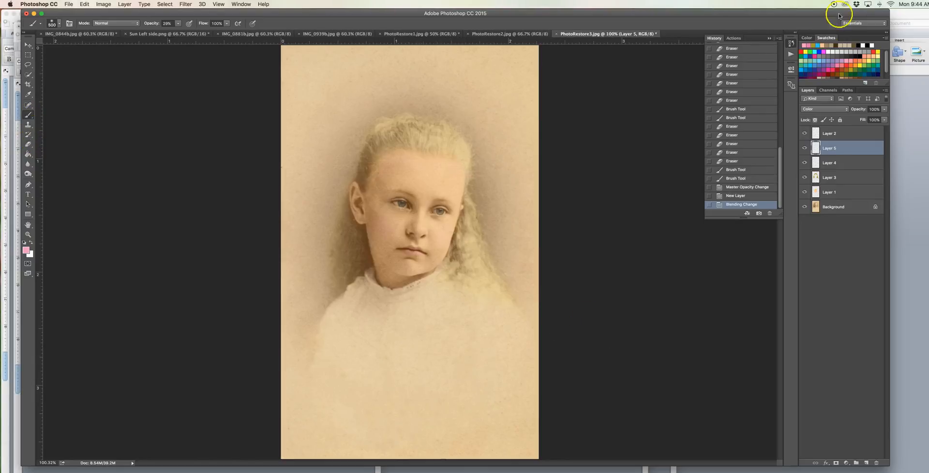
{"action": "left_click", "coordinate": [325, 332]}
{"action": "left_click", "coordinate": [365, 322]}
{"action": "left_click", "coordinate": [365, 353]}
{"action": "left_click", "coordinate": [408, 320]}
{"action": "left_click", "coordinate": [436, 310]}
{"action": "left_click", "coordinate": [464, 307]}
{"action": "left_click", "coordinate": [468, 314]}
{"action": "left_click", "coordinate": [481, 325]}
{"action": "left_click", "coordinate": [491, 342]}
{"action": "left_click", "coordinate": [473, 377]}
{"action": "left_click", "coordinate": [436, 383]}
{"action": "left_click", "coordinate": [371, 382]}
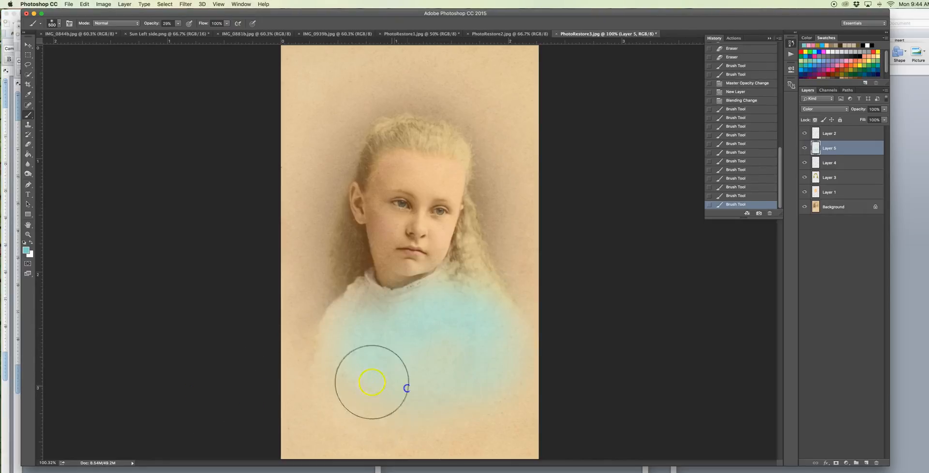
{"action": "left_click", "coordinate": [367, 312]}
- Reduce the brush opacity to 15% and build up the blue over the lower and ear-side parts of the dress
{"action": "left_click", "coordinate": [178, 23]}
{"action": "left_click", "coordinate": [176, 32]}
{"action": "left_click", "coordinate": [384, 382]}
{"action": "left_click", "coordinate": [363, 384]}
{"action": "left_click", "coordinate": [349, 378]}
{"action": "left_click_drag", "start_coordinate": [355, 344], "coordinate": [359, 321]}
{"action": "left_click", "coordinate": [361, 311]}
{"action": "left_click", "coordinate": [415, 373]}
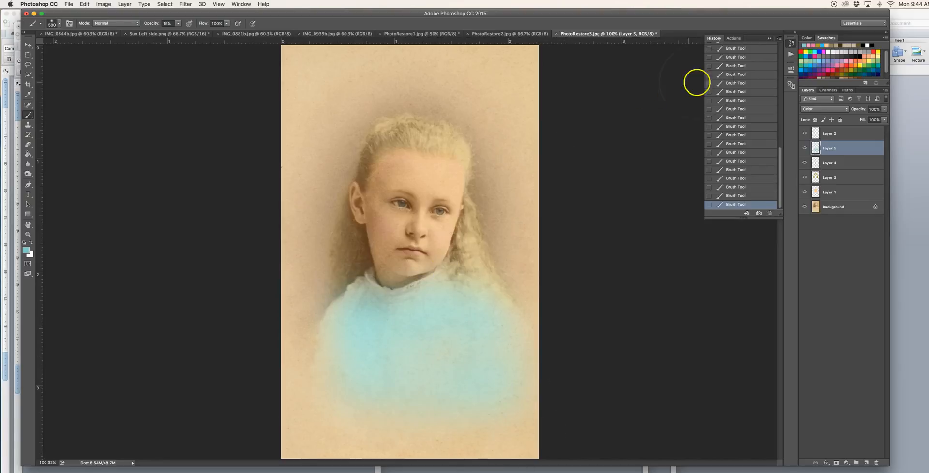
- Lower the opacity of the blue dress layer, Layer 5, to 22%
{"action": "left_click", "coordinate": [884, 109]}
{"action": "left_click", "coordinate": [863, 120]}
{"action": "left_click_drag", "start_coordinate": [857, 120], "coordinate": [856, 120]}
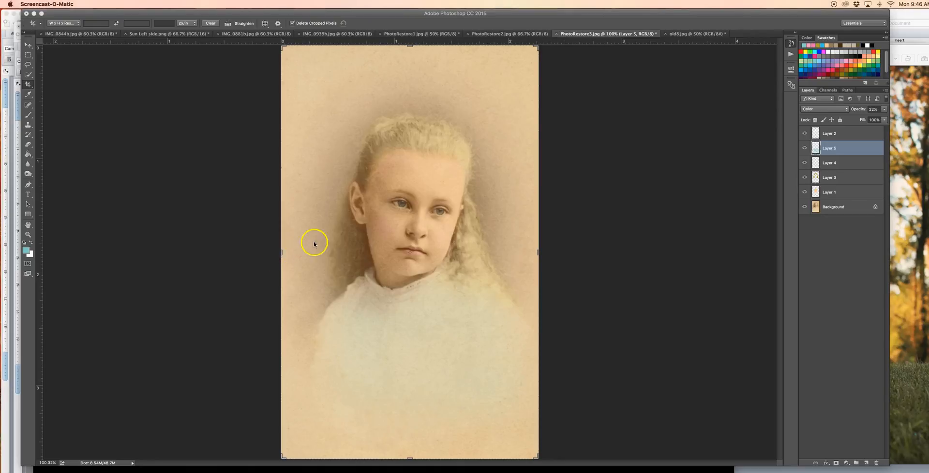
- View the framed portrait in old8.jpg for comparison and return to PhotoRestore3.jpg
{"action": "left_click", "coordinate": [700, 37]}
{"action": "left_click", "coordinate": [697, 34]}
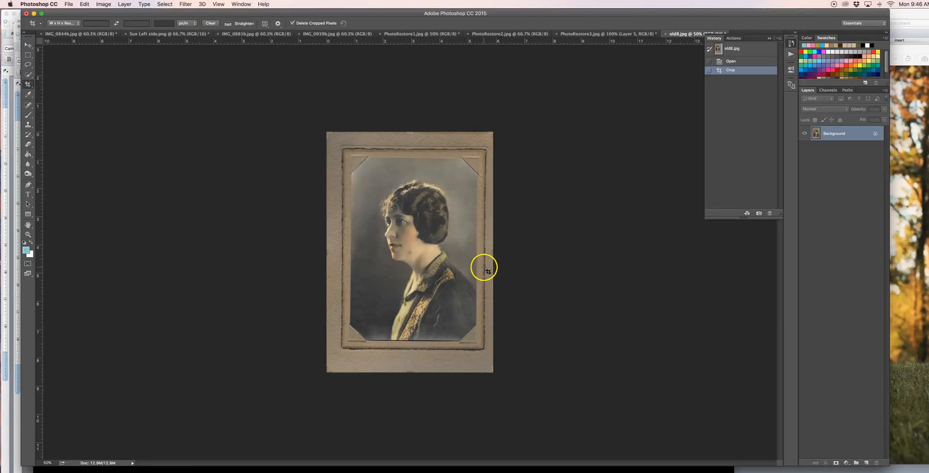
{"action": "left_click", "coordinate": [622, 36]}
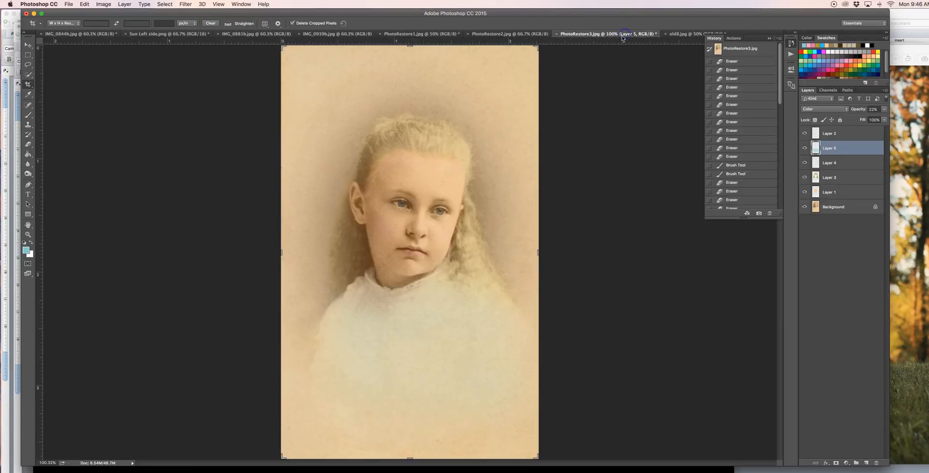